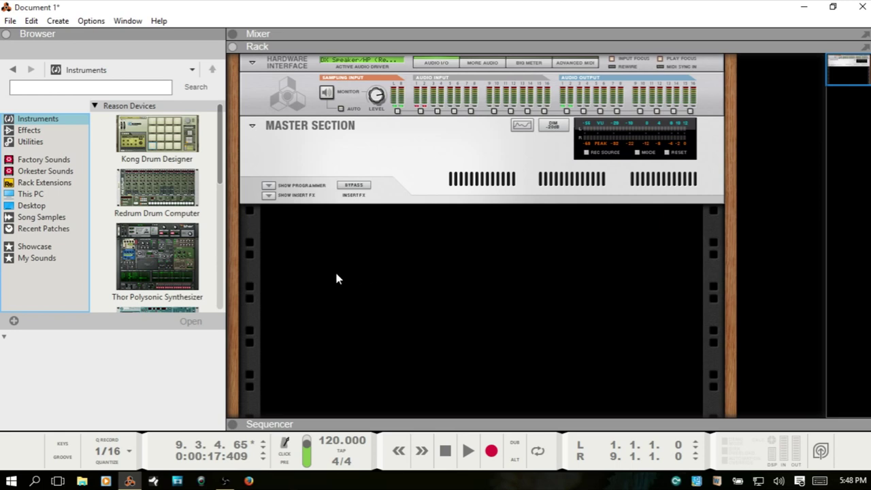
# - Browse Factory Sounds to the Dr Rex Drum Loops > Hip Hop folder
pyautogui.click(36, 162)
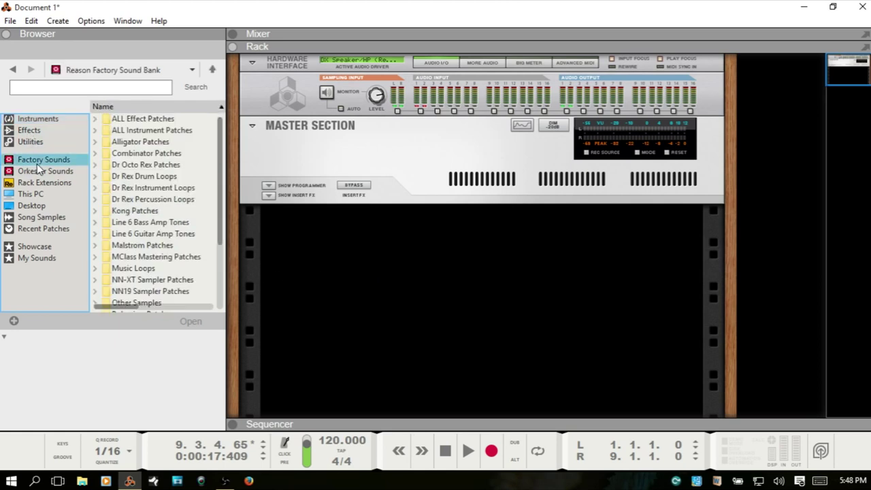
pyautogui.doubleClick(145, 176)
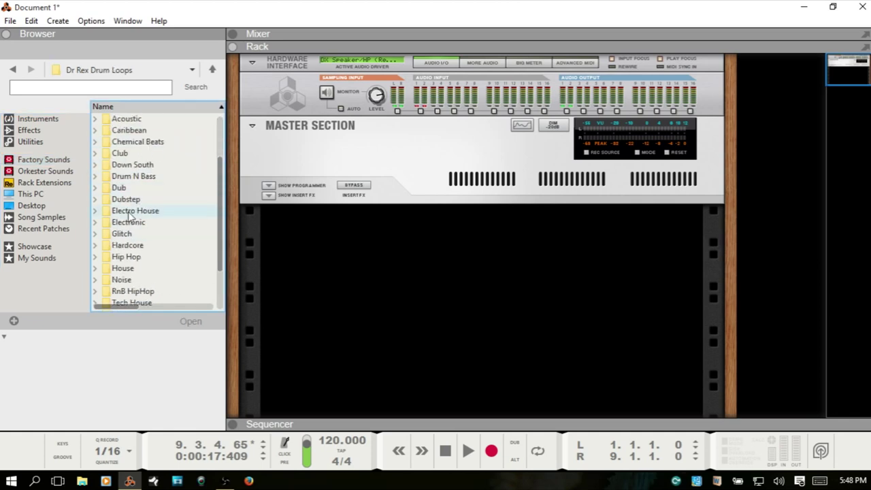
pyautogui.doubleClick(127, 257)
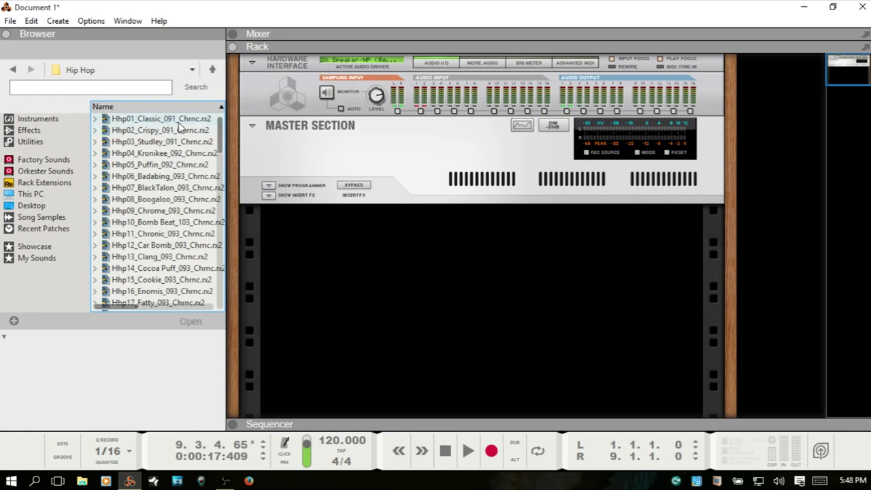
pyautogui.doubleClick(155, 120)
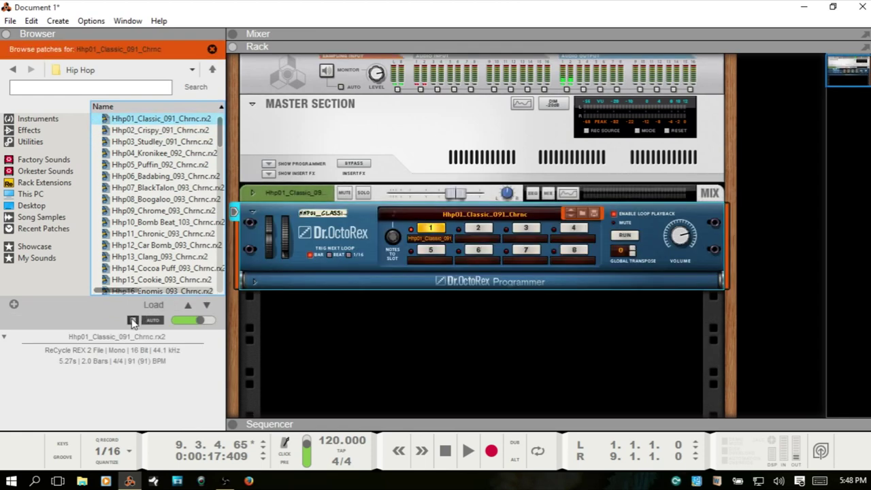
pyautogui.click(625, 238)
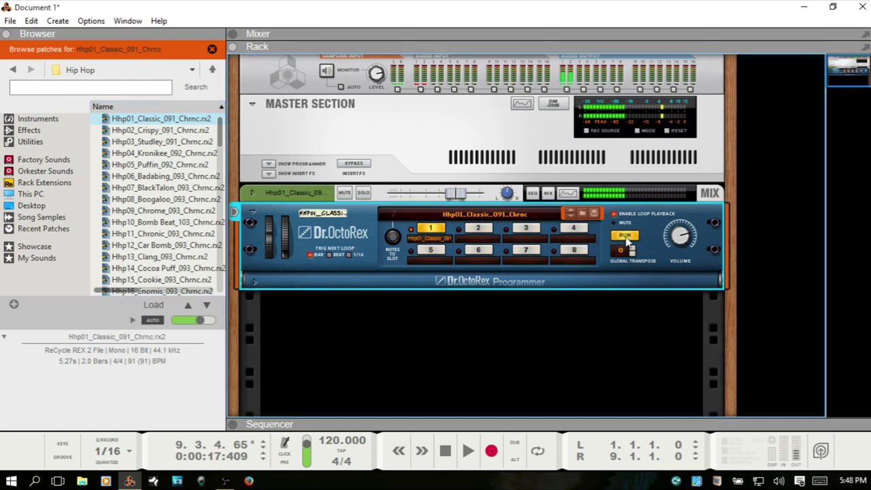
pyautogui.moveTo(684, 253)
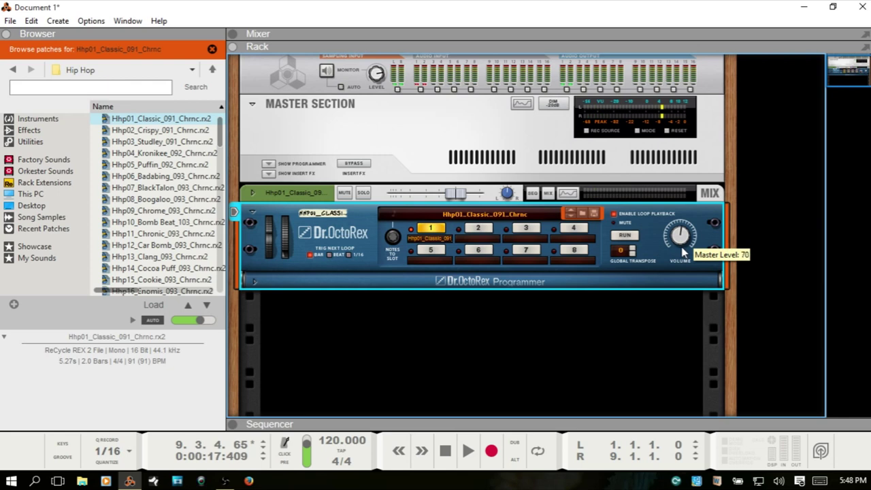
pyautogui.click(627, 236)
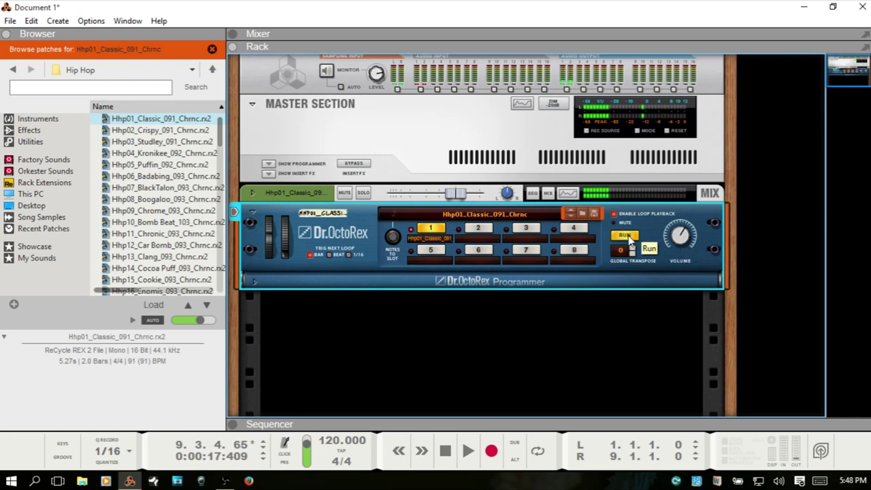
pyautogui.click(627, 236)
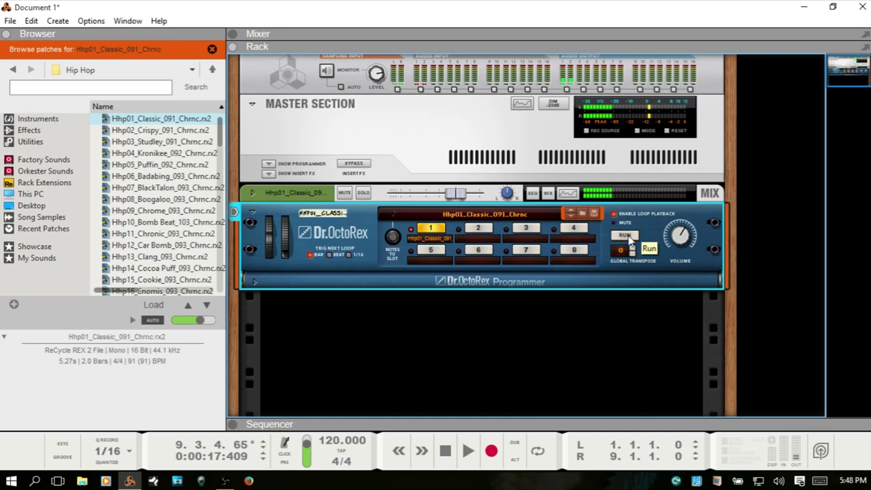
# - Expand the Dr.OctoRex programmer and set the slice output knob to L-R
pyautogui.click(255, 280)
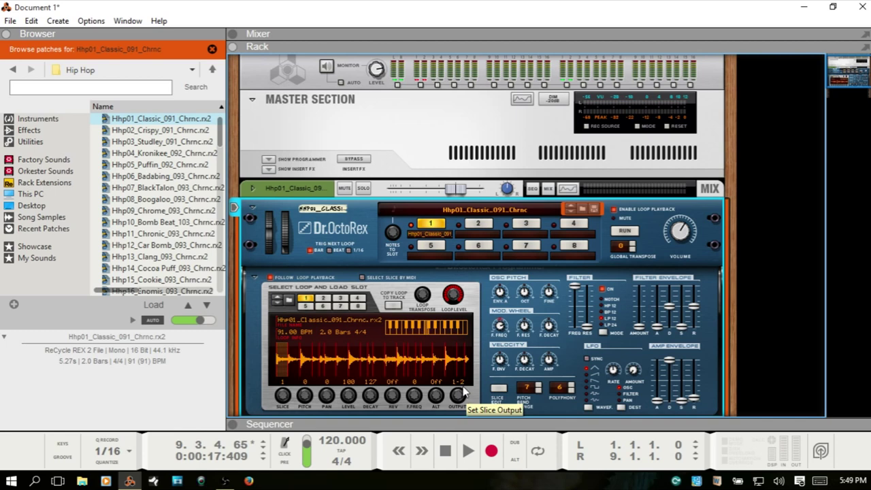
pyautogui.moveTo(463, 391); pyautogui.dragTo(480, 401)
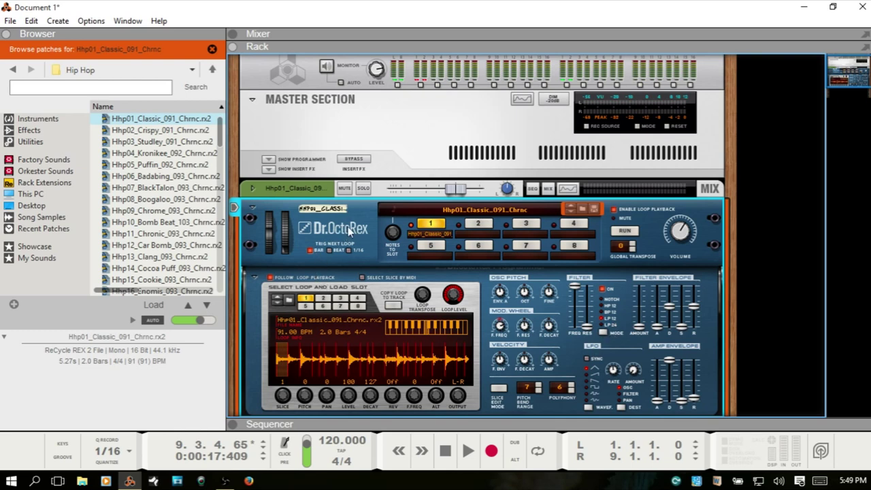
# - Delete the Dr.OctoRex device together with its whole device group
pyautogui.press('Delete')
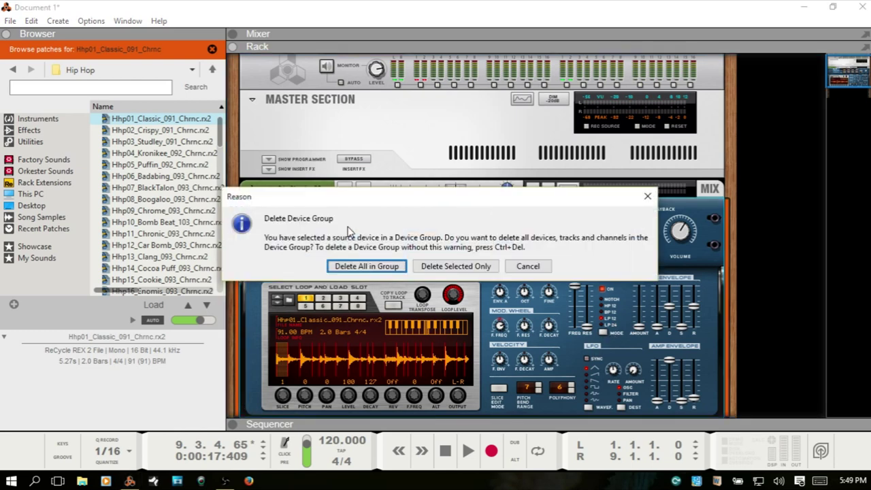
pyautogui.press('Return')
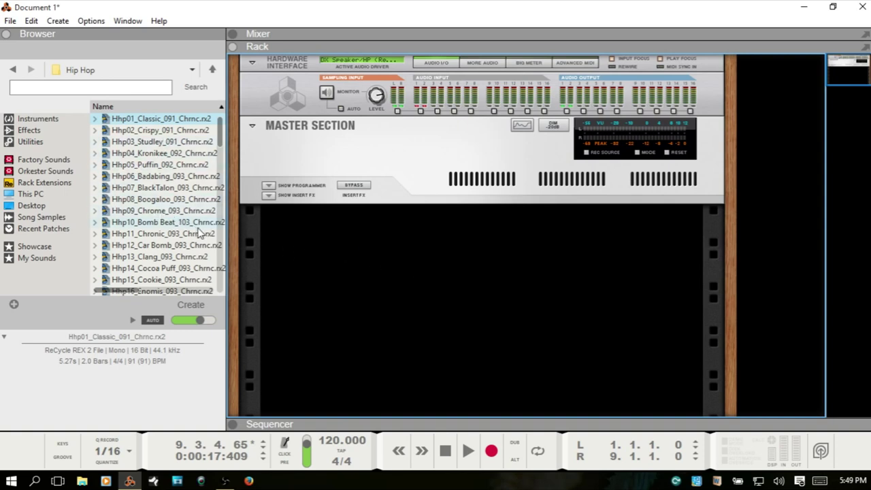
# - Add a Kong Drum Designer from the Instruments list to the rack
pyautogui.click(38, 118)
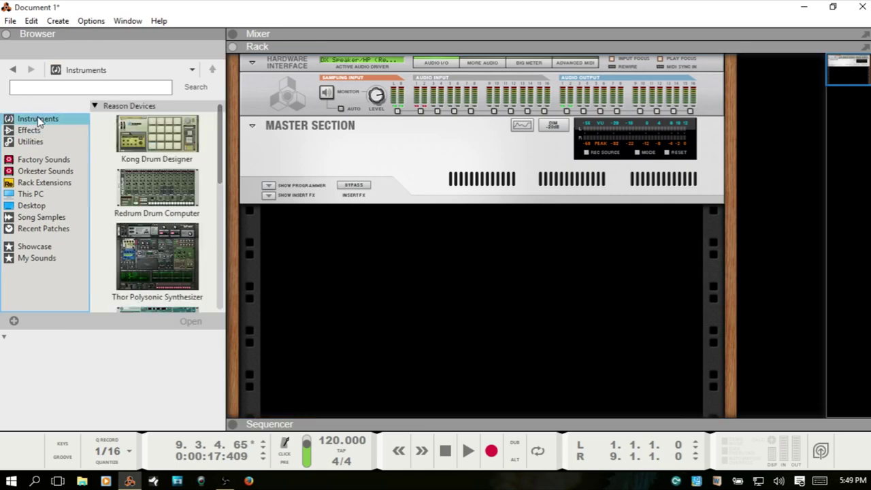
pyautogui.click(140, 134)
pyautogui.moveTo(150, 125); pyautogui.dragTo(389, 252)
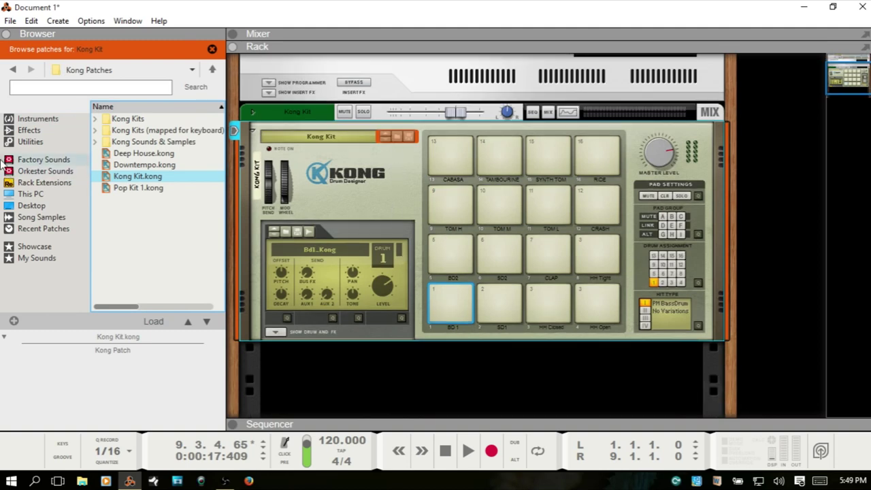
# - Preview and load the Hhp01_Classic loop from Dr Rex Drum Loops > Hip Hop
pyautogui.click(32, 161)
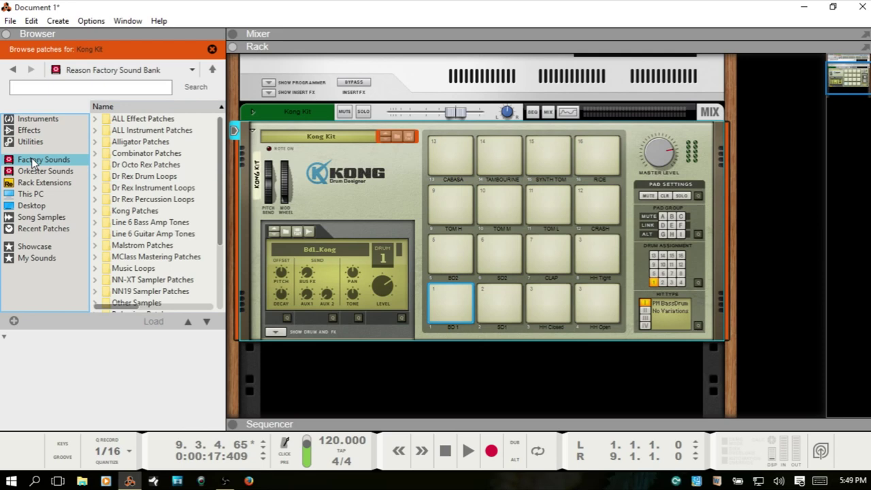
pyautogui.doubleClick(149, 178)
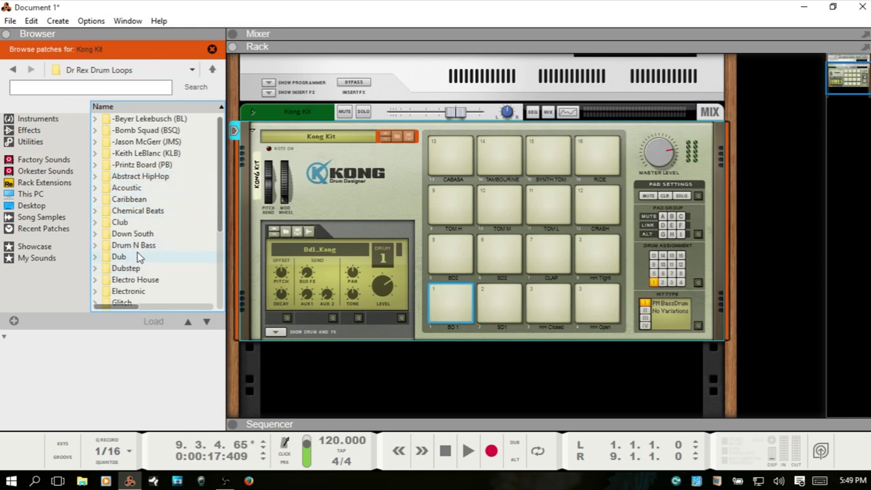
pyautogui.scroll(-2, 139, 254)
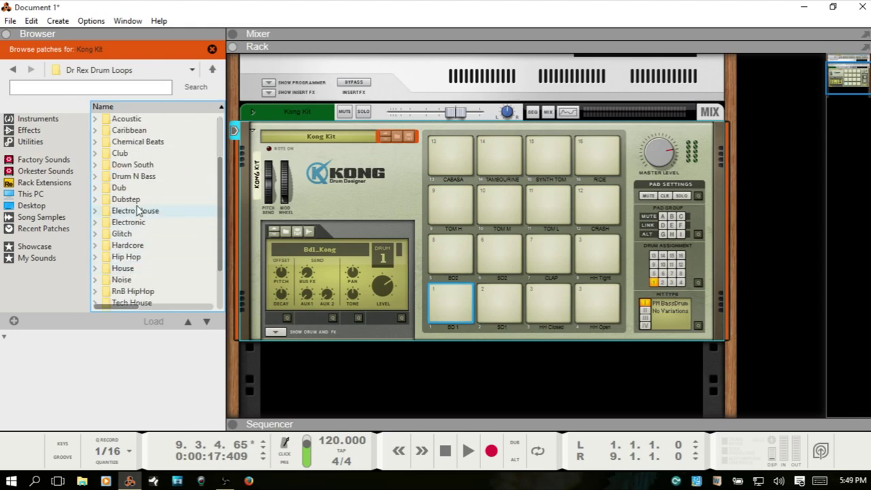
pyautogui.doubleClick(131, 257)
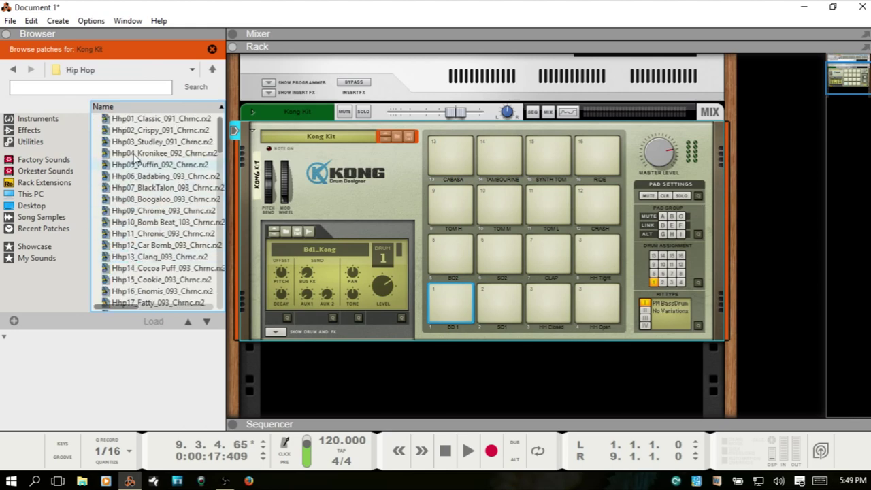
pyautogui.click(157, 125)
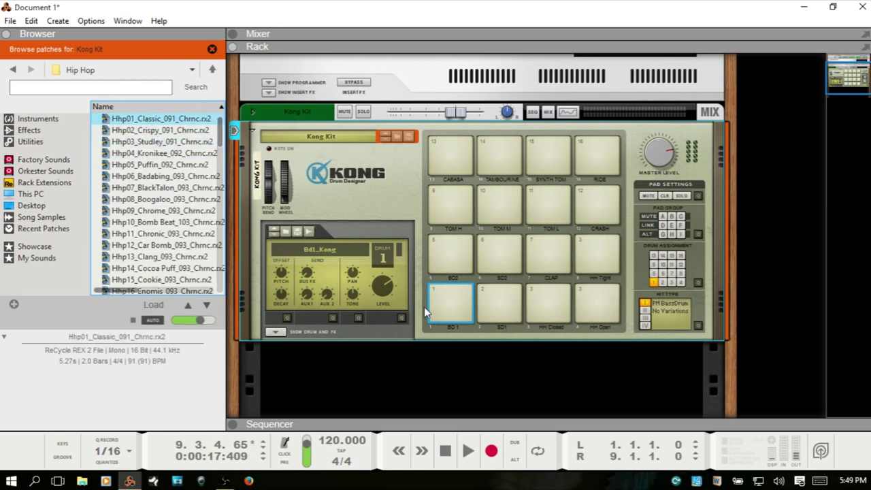
pyautogui.doubleClick(155, 121)
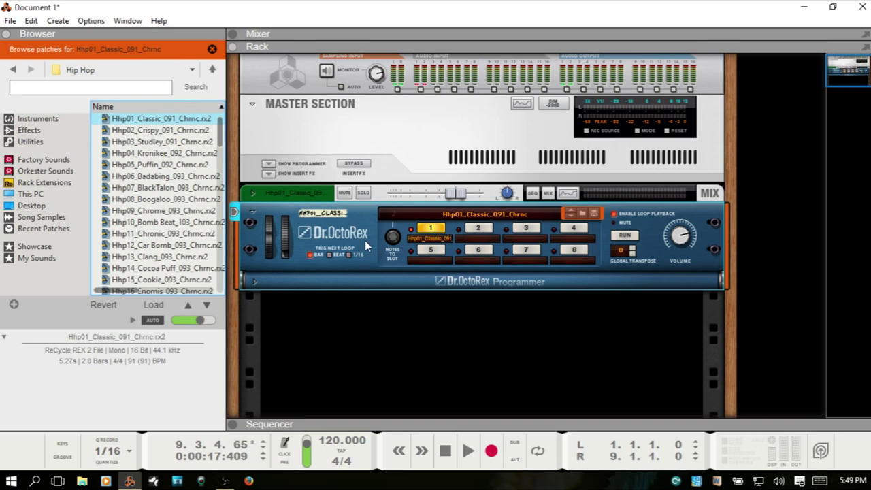
# - Delete the resulting Dr.OctoRex device group from the rack
pyautogui.click(365, 239)
pyautogui.press('Delete')
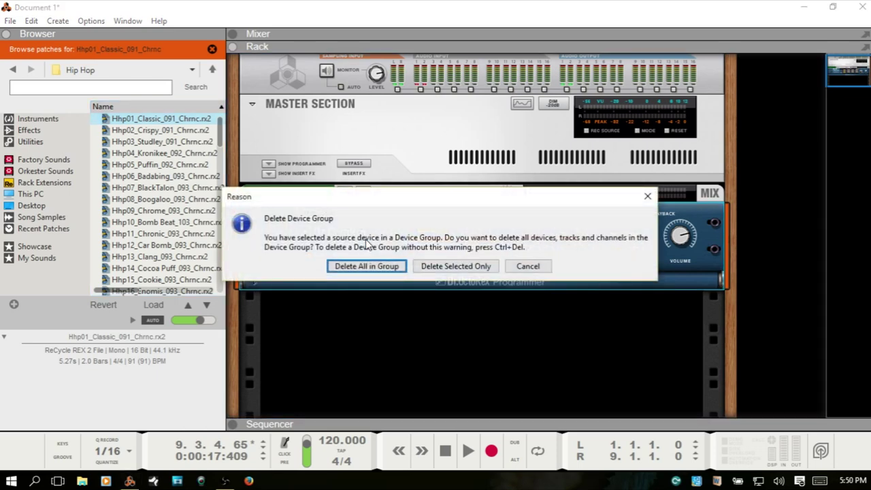
pyautogui.press('Return')
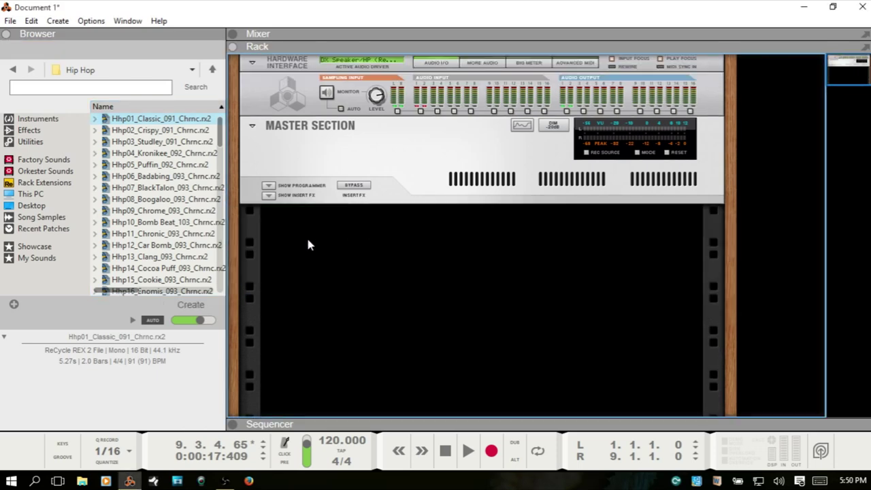
# - Add a Kong Drum Designer to the rack and browse samples for drum 1
pyautogui.click(40, 119)
pyautogui.moveTo(142, 137); pyautogui.dragTo(404, 252)
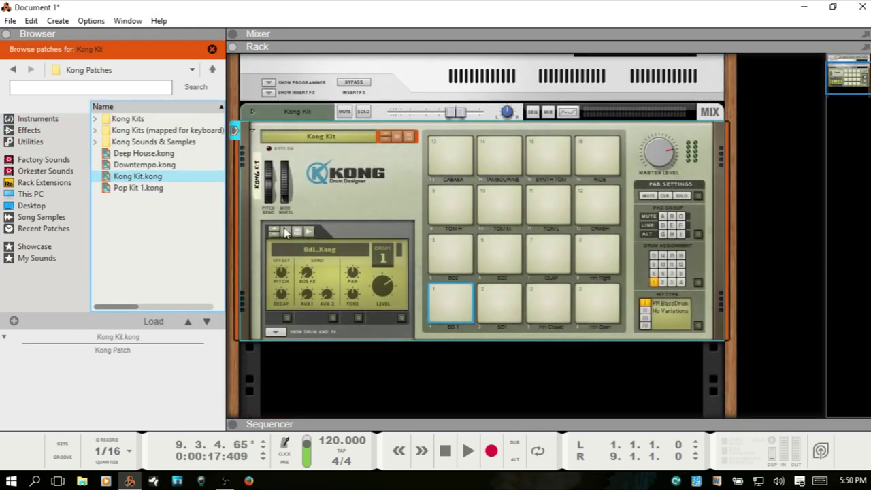
pyautogui.click(286, 232)
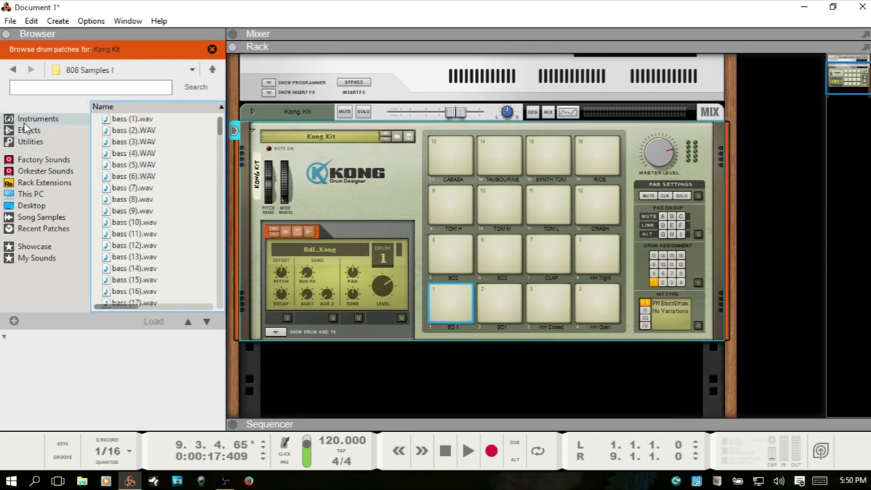
# - Navigate to Factory Sounds > Dr Rex Drum Loops > Hip Hop REX loops
pyautogui.click(34, 159)
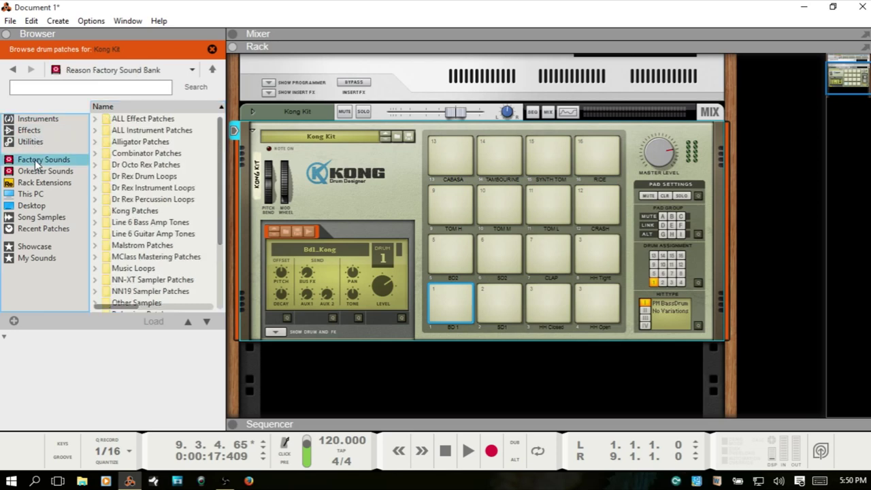
pyautogui.doubleClick(142, 177)
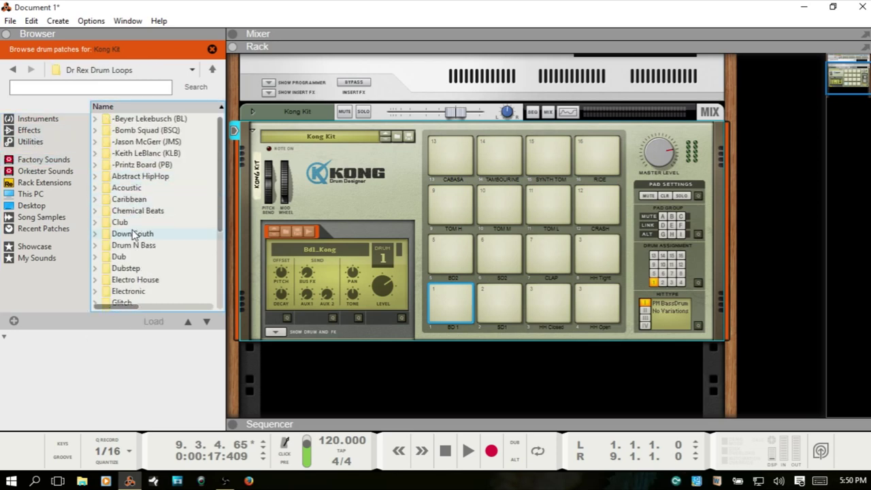
pyautogui.scroll(-1, 133, 239)
pyautogui.doubleClick(134, 259)
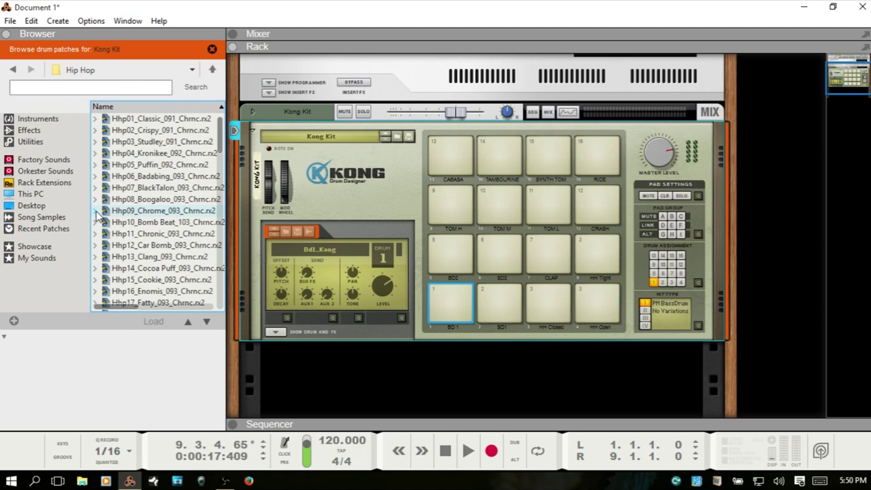
# - Audition Hhp09_Chrome_093_Chrnc.rx2 and its slices 0–3, then load slice [0] onto Kong drum 1
pyautogui.click(129, 212)
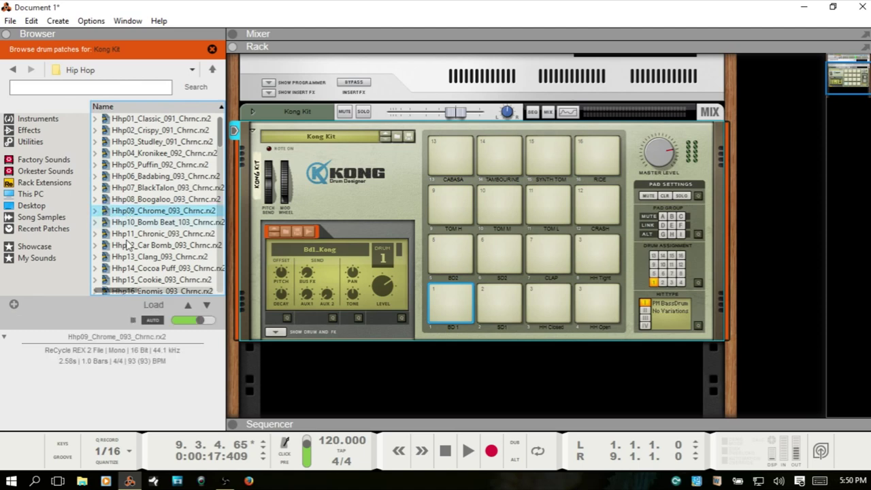
pyautogui.click(134, 321)
pyautogui.click(96, 211)
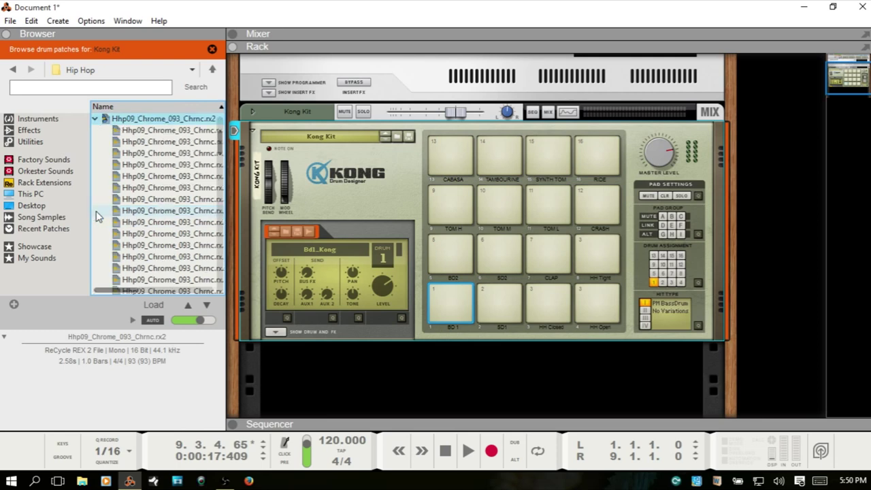
pyautogui.click(152, 131)
pyautogui.click(156, 141)
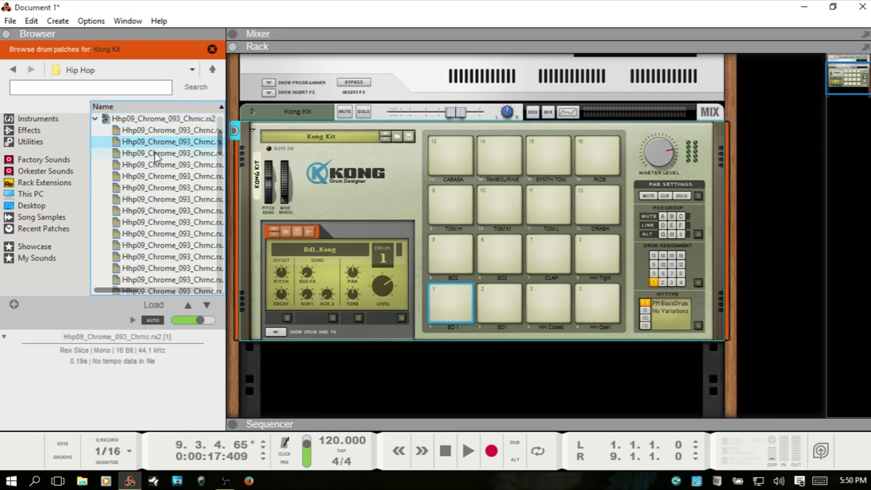
pyautogui.click(155, 154)
pyautogui.click(155, 165)
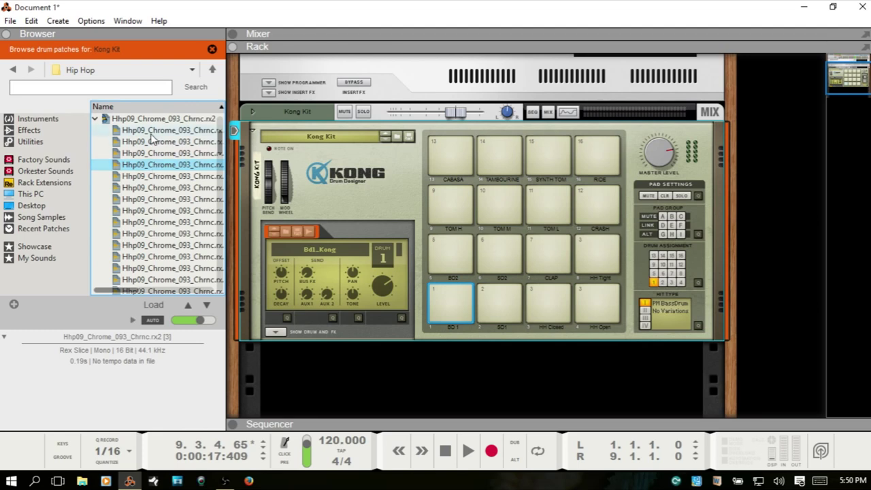
pyautogui.click(152, 131)
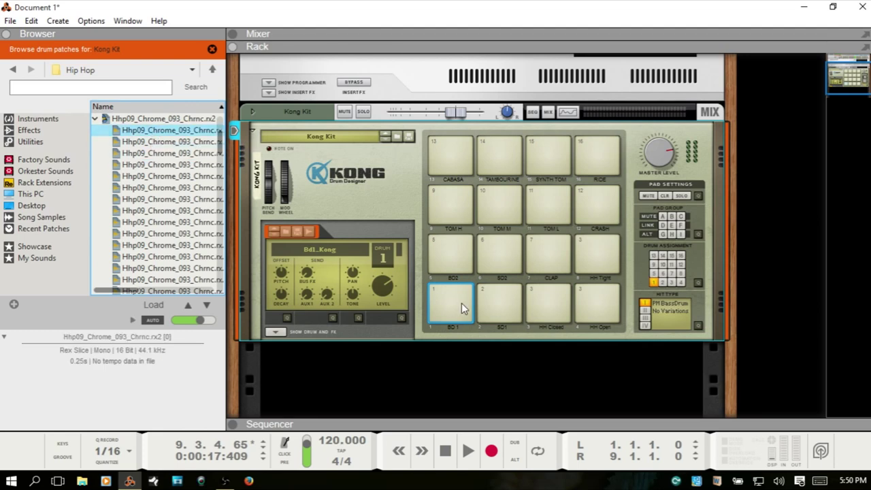
pyautogui.doubleClick(153, 130)
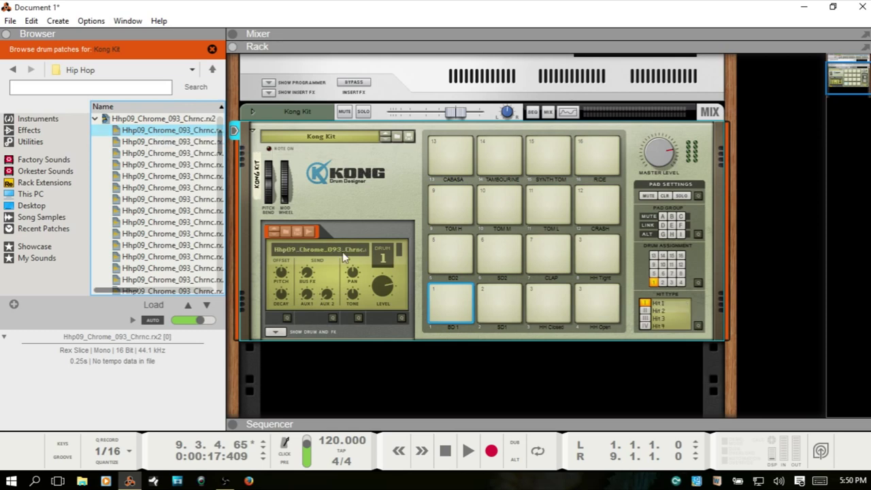
# - Test pad 1, then load slice [12] of Hhp09_Chrome_093 onto Kong pad 2
pyautogui.click(452, 296)
pyautogui.click(452, 295)
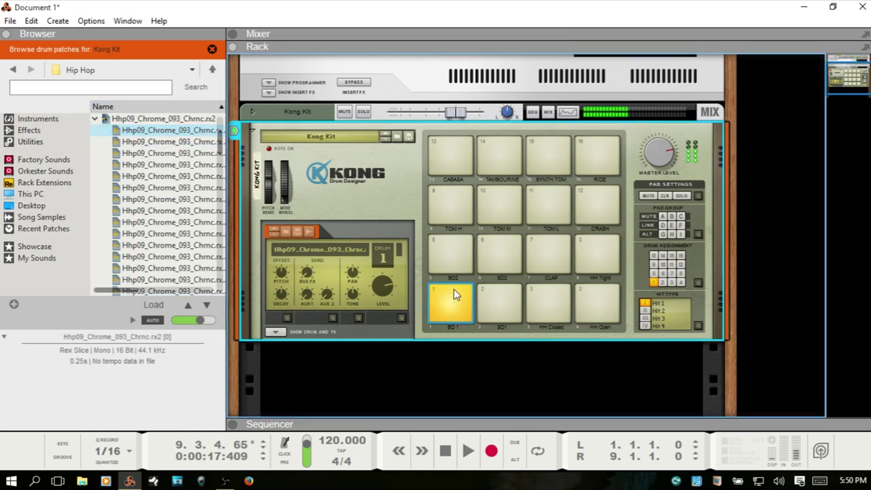
pyautogui.click(503, 326)
pyautogui.click(149, 241)
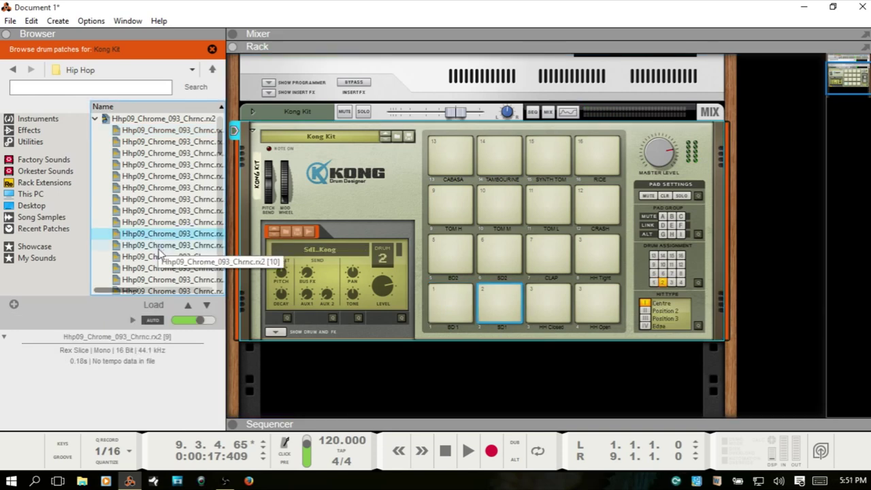
pyautogui.click(161, 258)
pyautogui.click(162, 268)
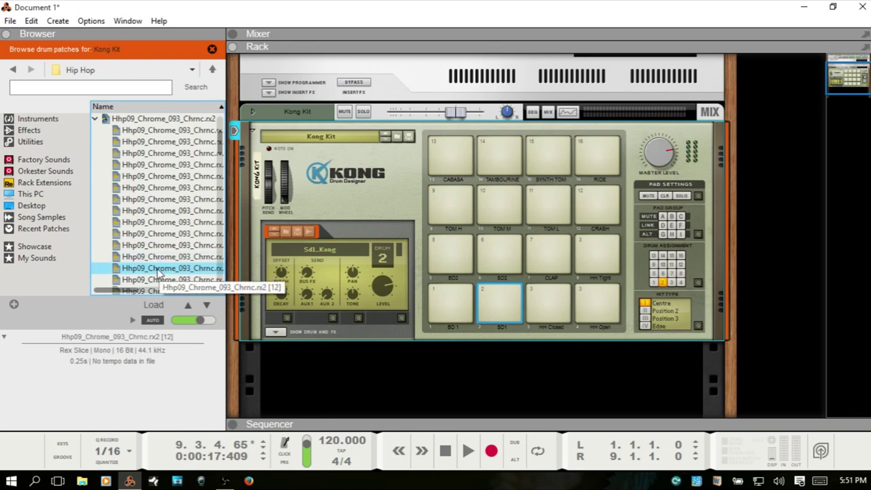
pyautogui.doubleClick(158, 271)
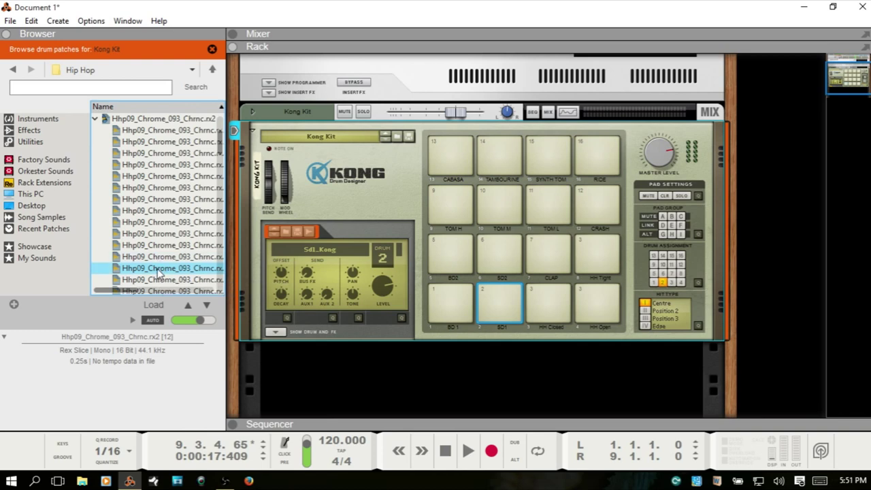
# - Play pads 1 and 2 alternately to compare the two loop slices
pyautogui.click(515, 297)
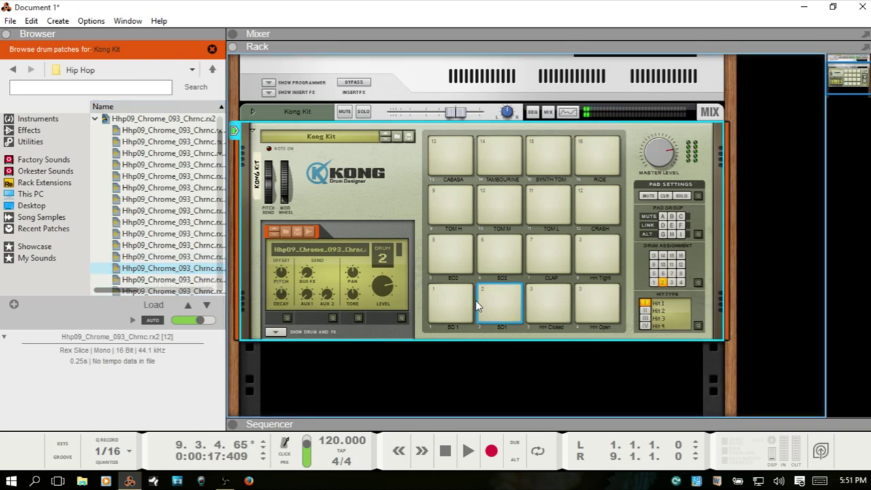
pyautogui.click(498, 293)
pyautogui.click(449, 295)
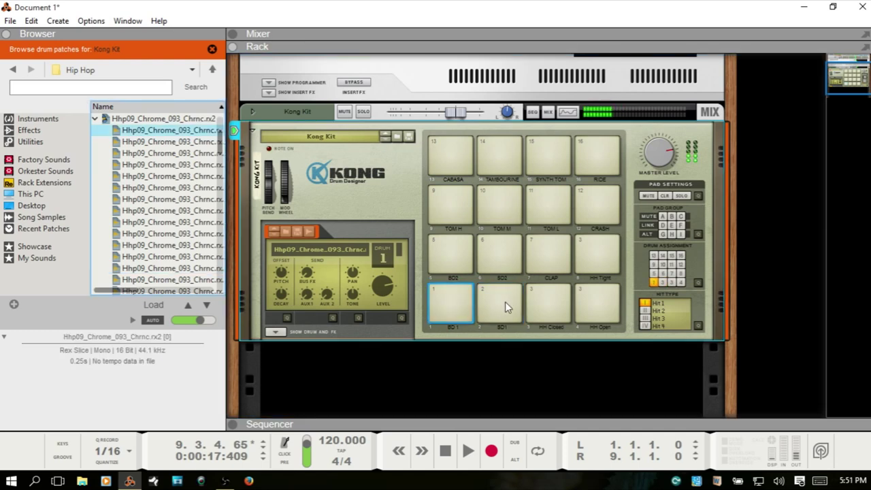
pyautogui.click(499, 292)
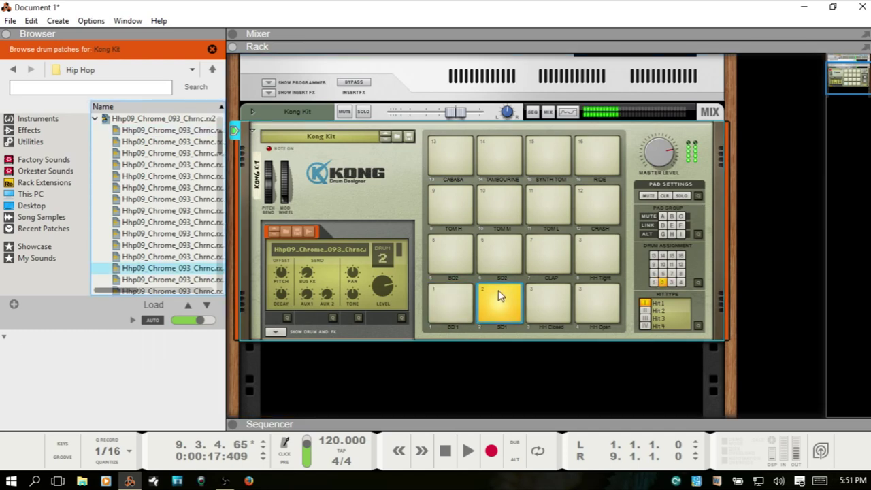
pyautogui.click(457, 293)
pyautogui.scroll(-2, 469, 293)
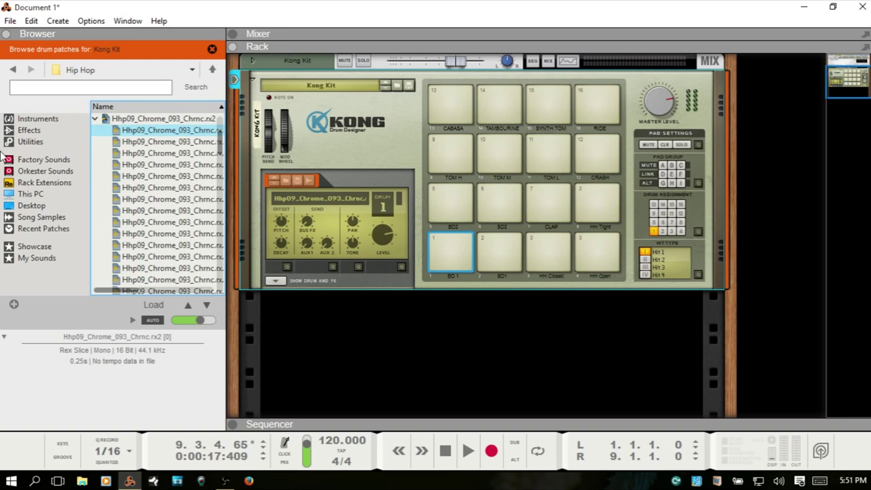
# - Add a Redrum Drum Computer with the Disco Kit RDK patch below the Kong Kit
pyautogui.click(34, 119)
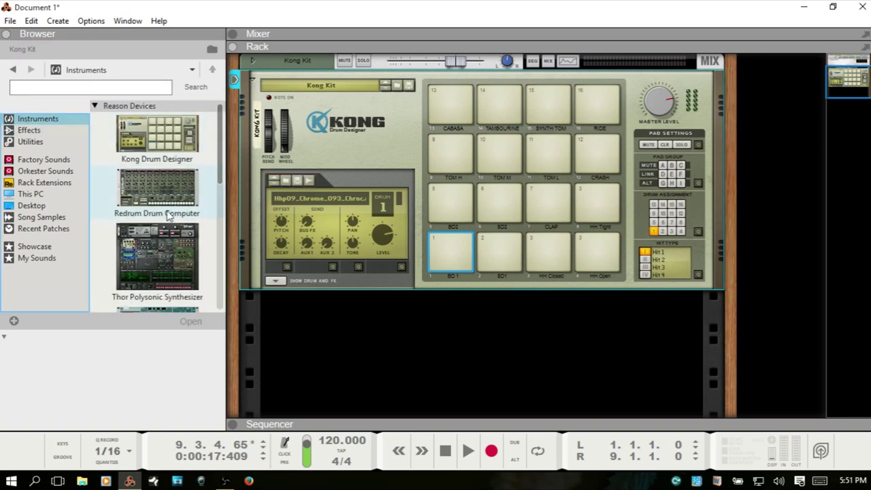
pyautogui.moveTo(139, 182); pyautogui.dragTo(383, 327)
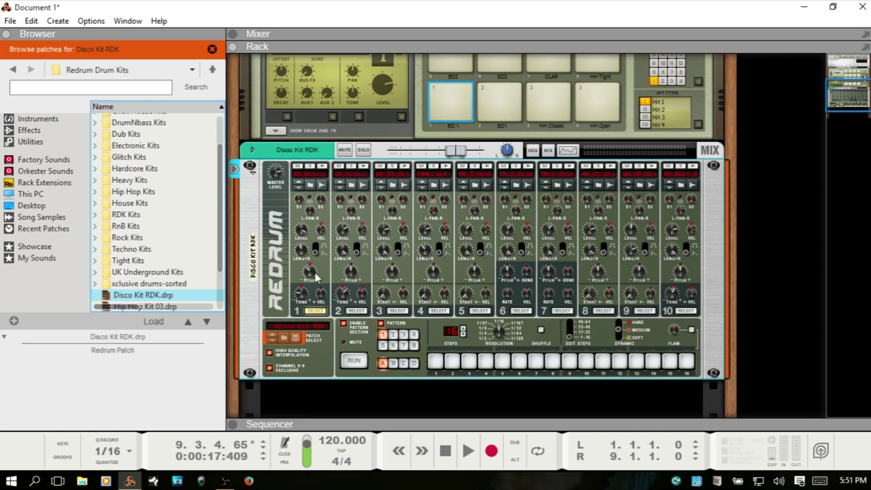
# - Browse for a replacement sample on Redrum channel 1, showing the Disco Samples folder
pyautogui.click(312, 192)
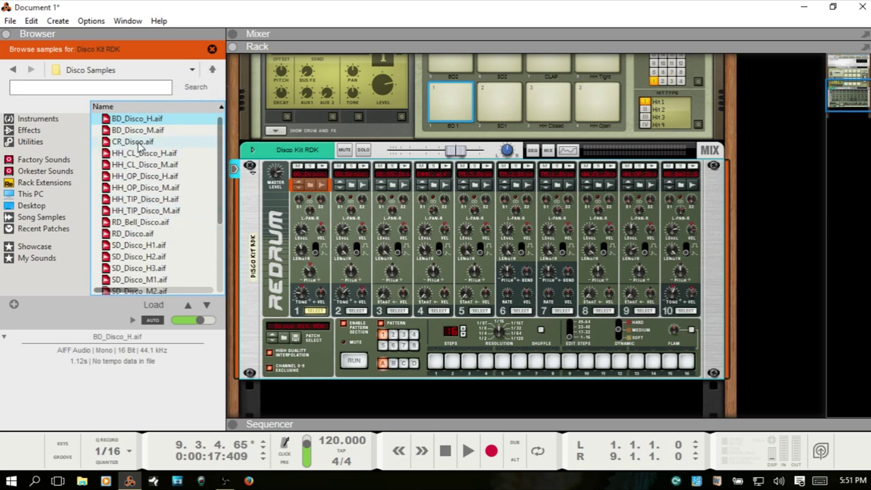
# - Find and audition Dwn01_SoGood2_075_TSB.rx2 in Dr Rex Drum Loops > Down South
pyautogui.click(46, 162)
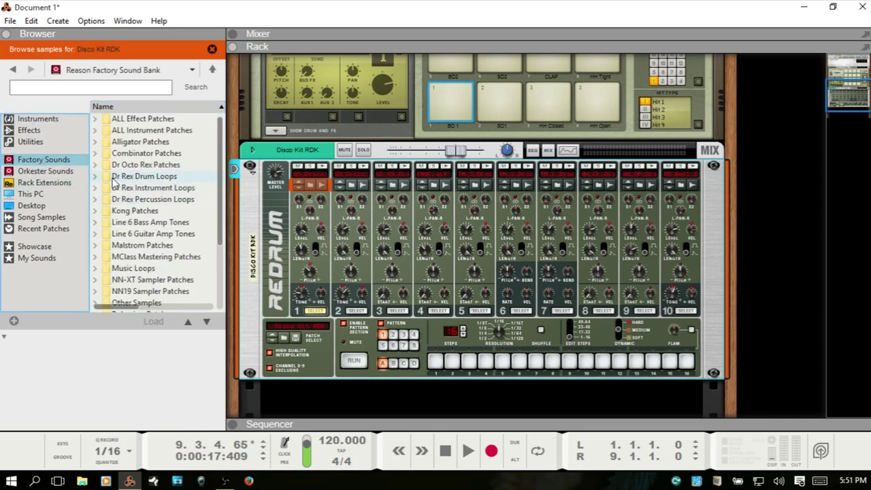
pyautogui.doubleClick(151, 178)
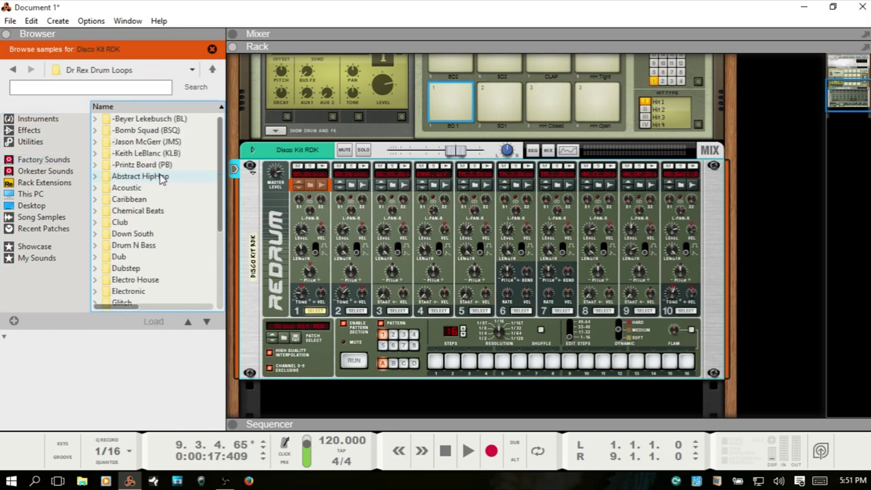
pyautogui.doubleClick(135, 234)
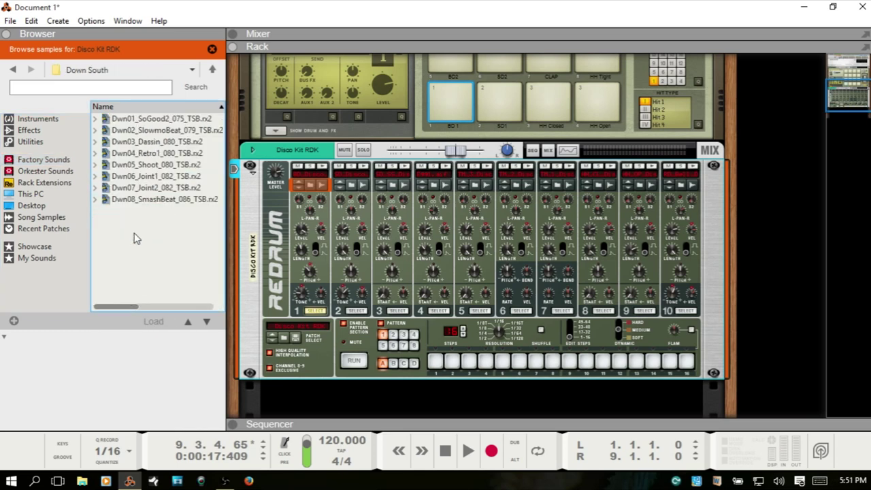
pyautogui.click(146, 120)
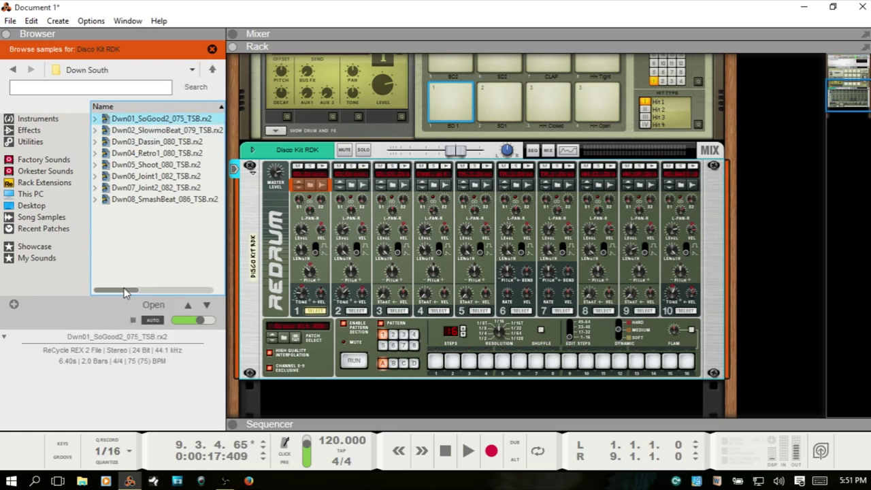
pyautogui.click(132, 320)
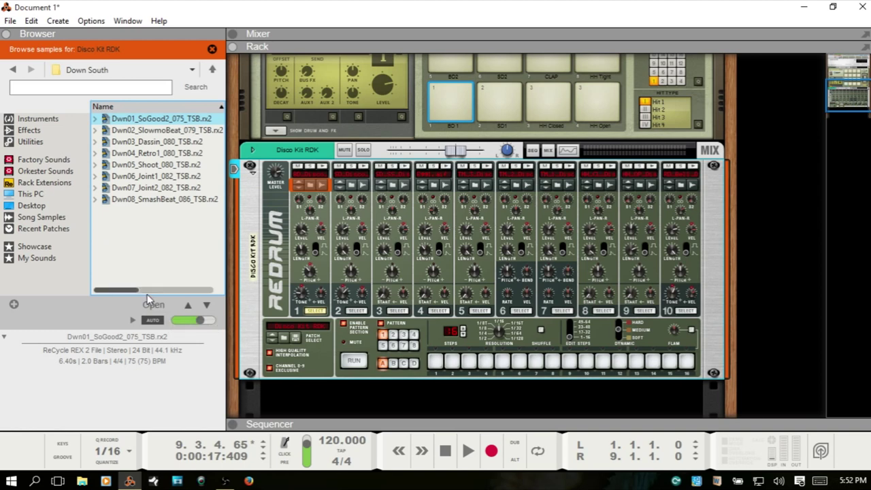
# - Expand the loop into its slices, preview two of them, and play Redrum drum 1
pyautogui.click(95, 119)
pyautogui.click(141, 181)
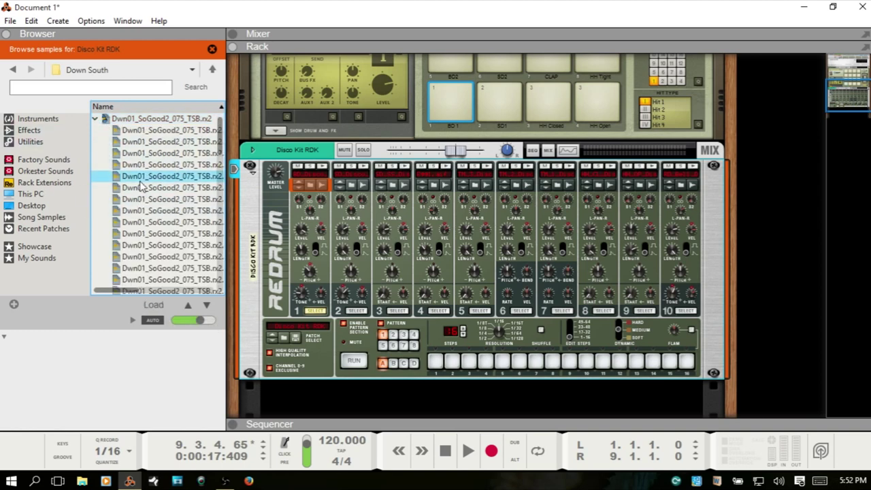
pyautogui.click(143, 189)
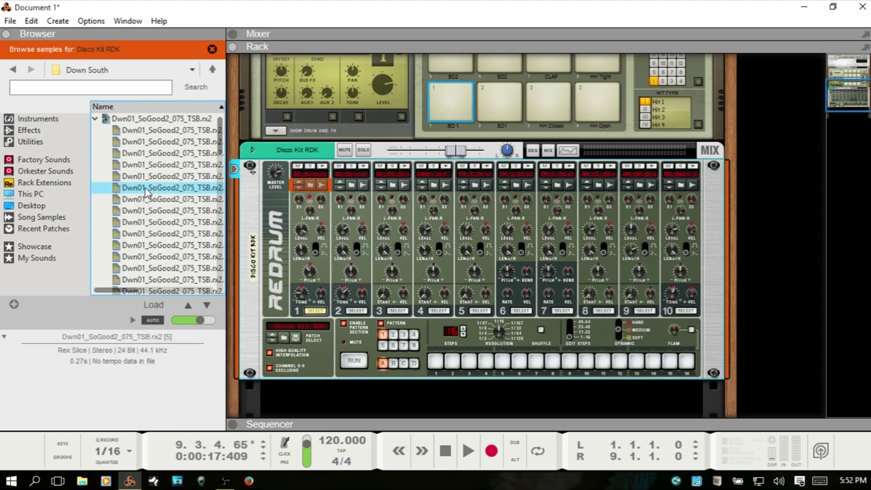
pyautogui.click(322, 183)
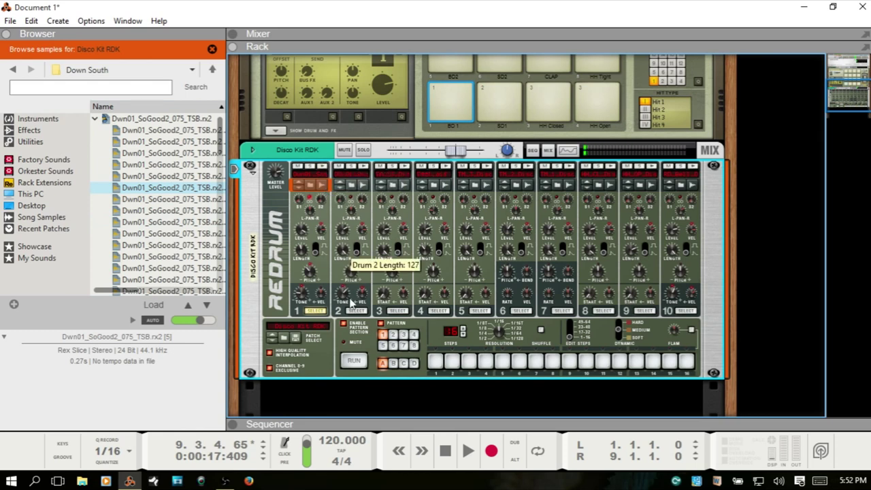
# - Select Redrum channel 2 and audition the loop's slices 8 through 20 in the Browser
pyautogui.click(353, 311)
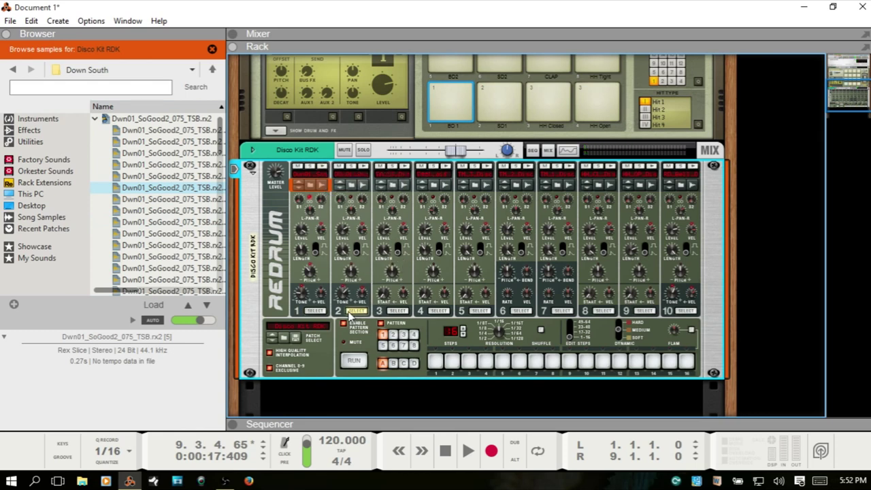
pyautogui.click(166, 224)
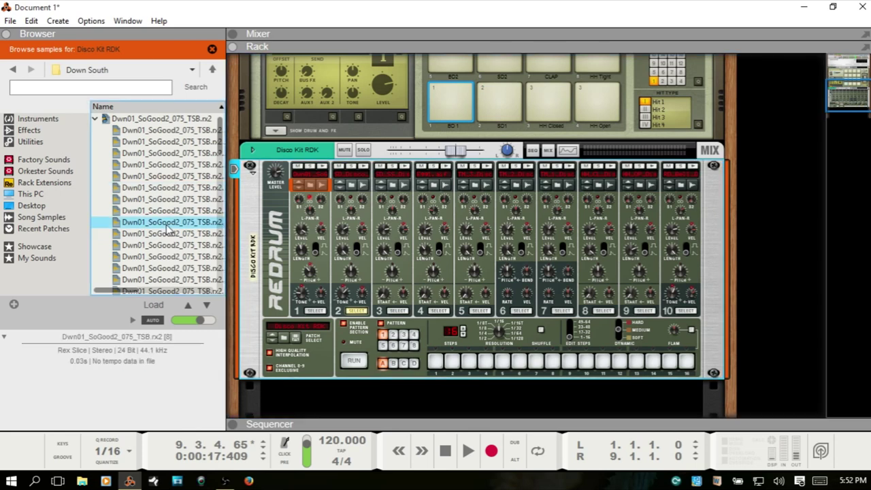
pyautogui.click(164, 235)
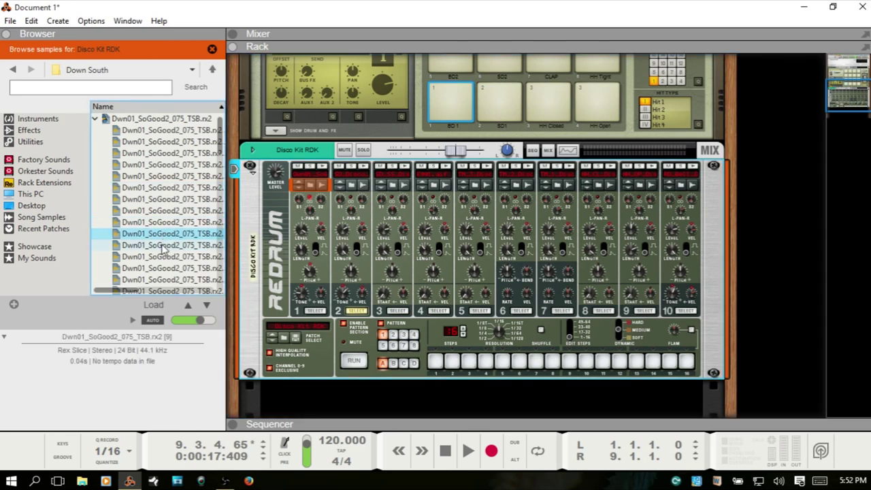
pyautogui.click(161, 245)
pyautogui.click(161, 257)
pyautogui.click(160, 269)
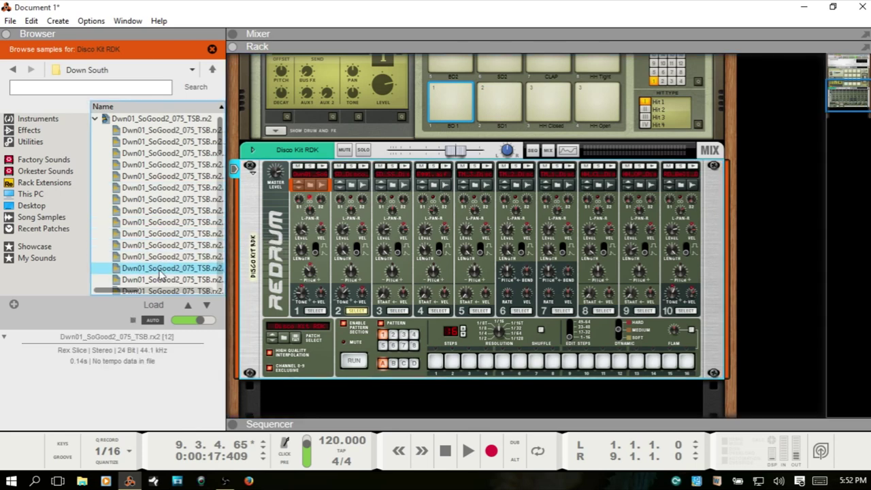
pyautogui.scroll(-2, 161, 276)
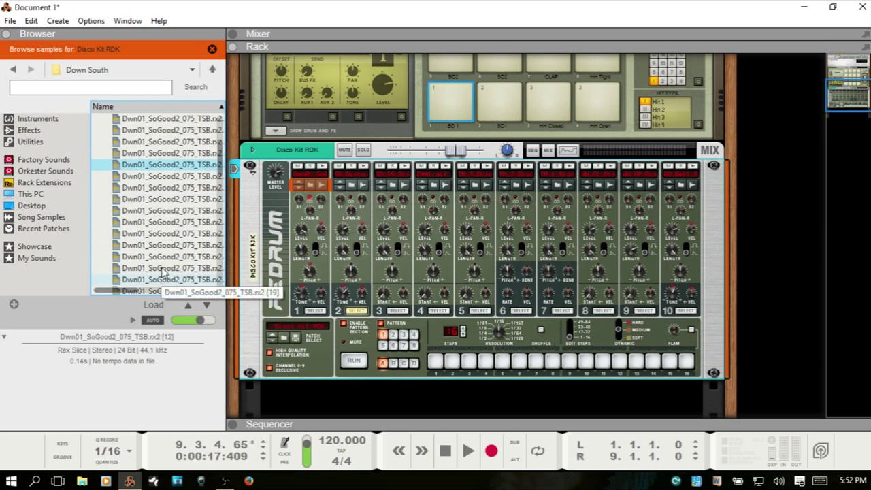
pyautogui.click(151, 178)
pyautogui.click(157, 187)
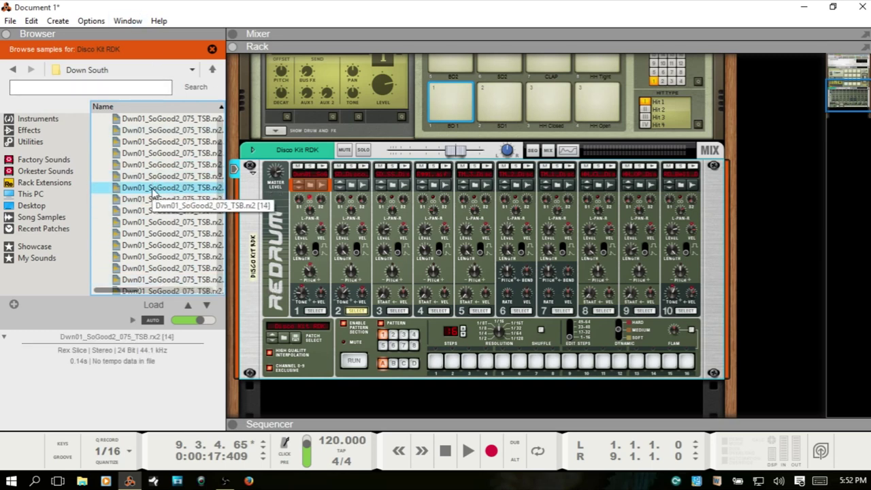
pyautogui.press('Down')
pyautogui.press('Down')
pyautogui.press('Down')
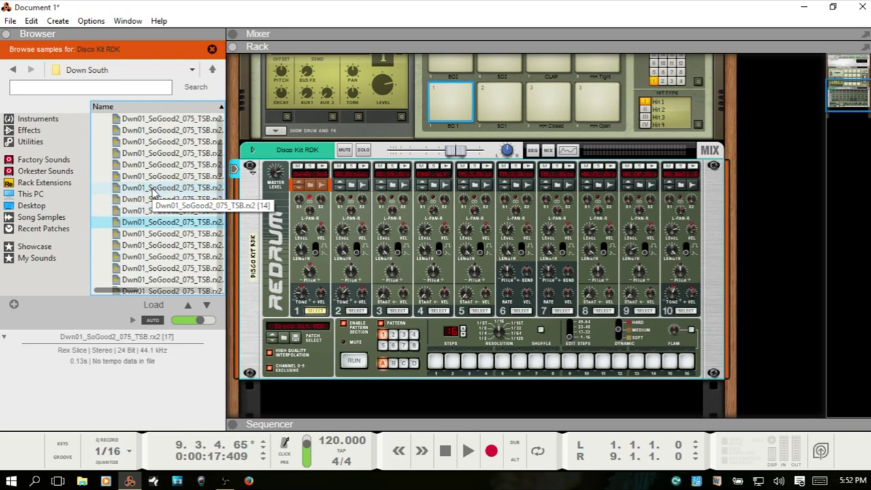
pyautogui.press('Down')
pyautogui.press('Down')
pyautogui.press('Down')
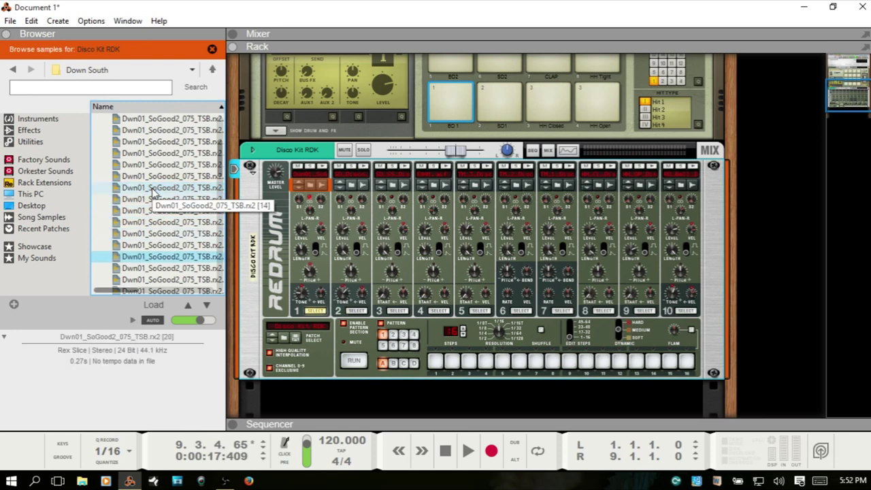
pyautogui.press('Down')
pyautogui.press('Up')
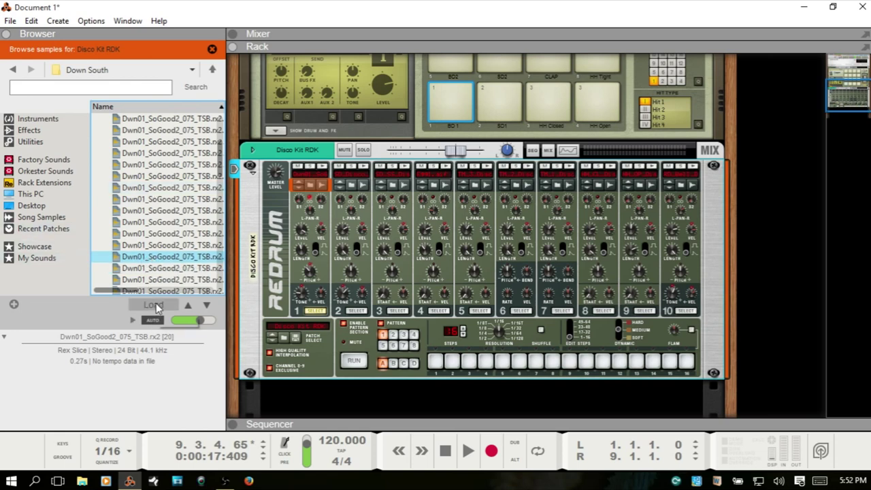
# - Load slice 20 onto Redrum channel 2 and compare it with channel 1
pyautogui.moveTo(145, 259); pyautogui.dragTo(352, 217)
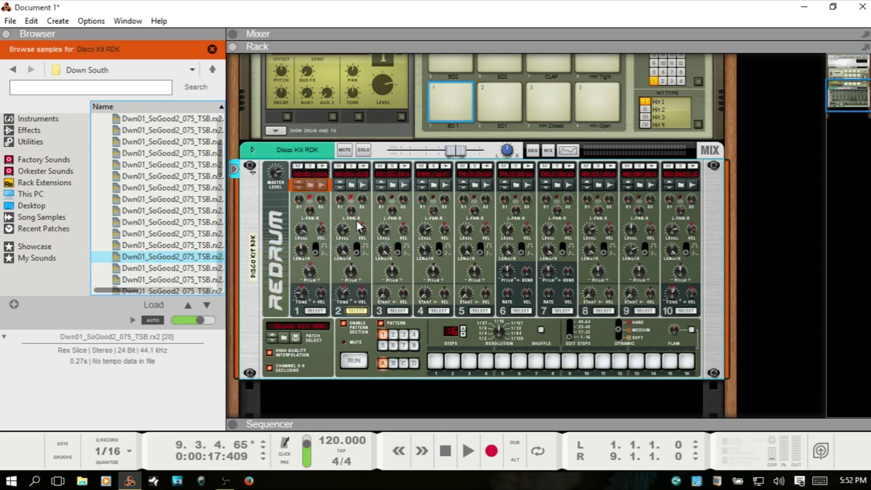
pyautogui.click(364, 167)
pyautogui.click(363, 168)
pyautogui.click(364, 168)
pyautogui.click(322, 167)
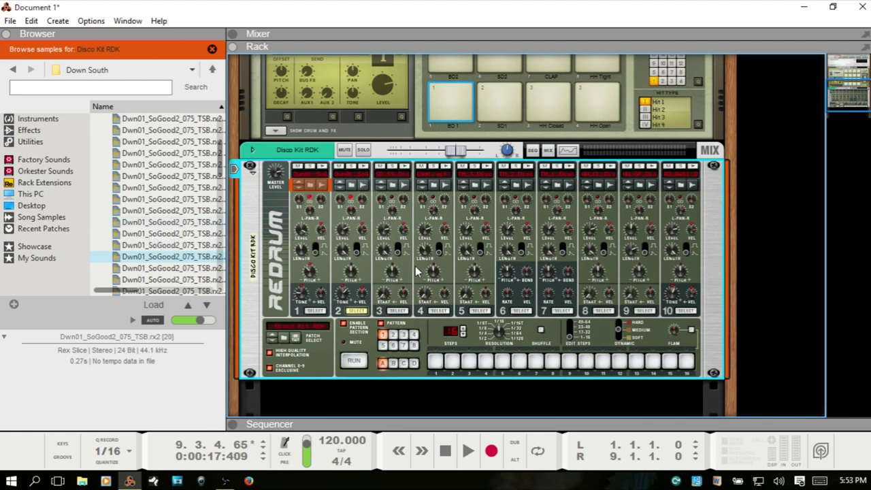
pyautogui.scroll(-3, 416, 272)
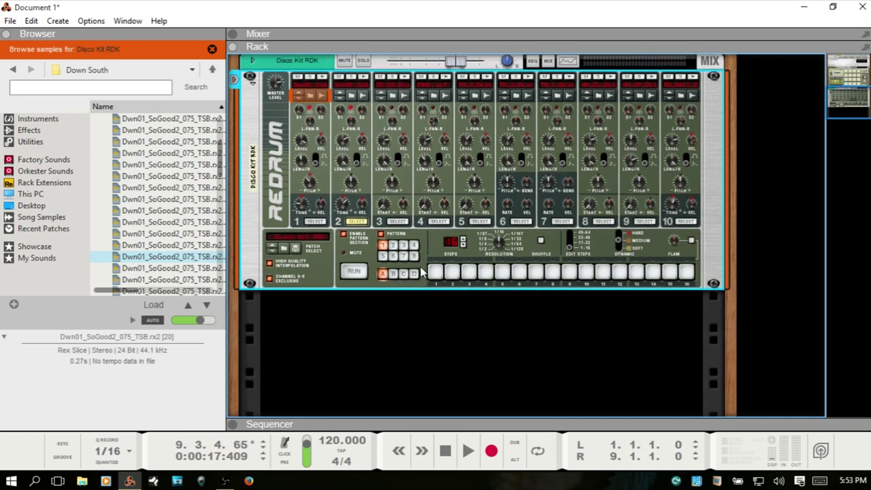
# - Add a new audio track in the sequencer and drop another track.mp3 from the Desktop onto it
pyautogui.press('F7')
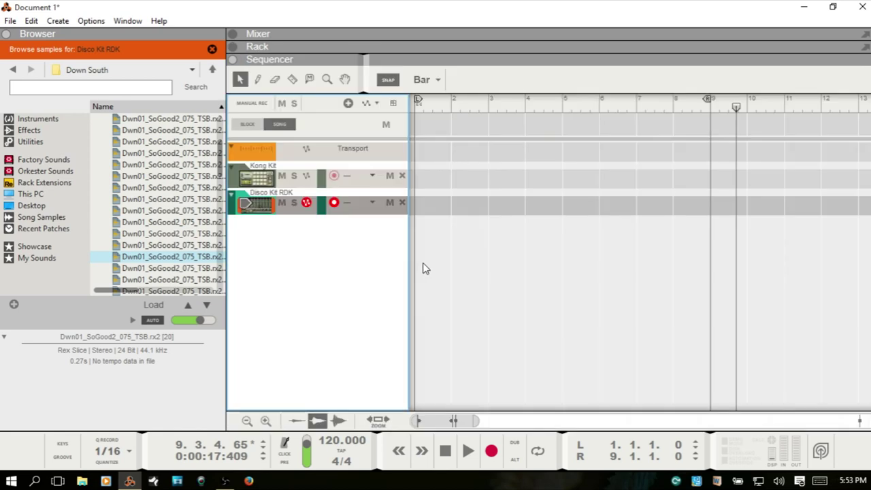
pyautogui.click(304, 281)
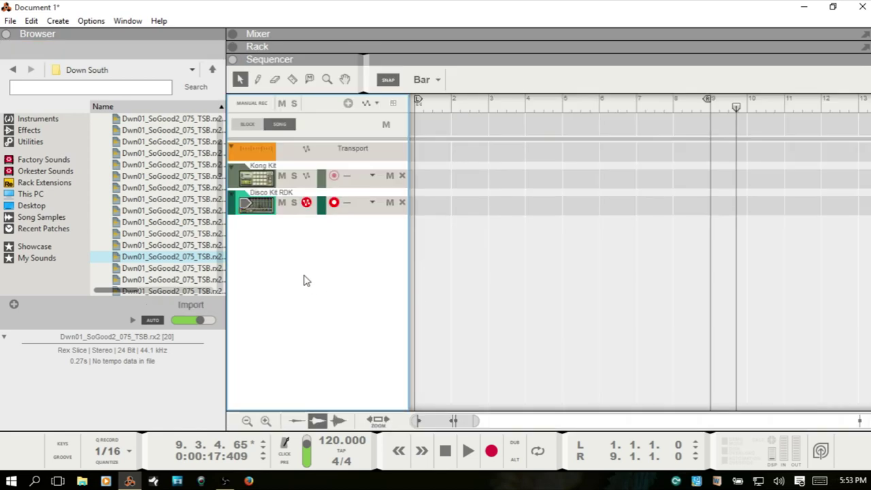
pyautogui.hotkey('ctrl', 't')
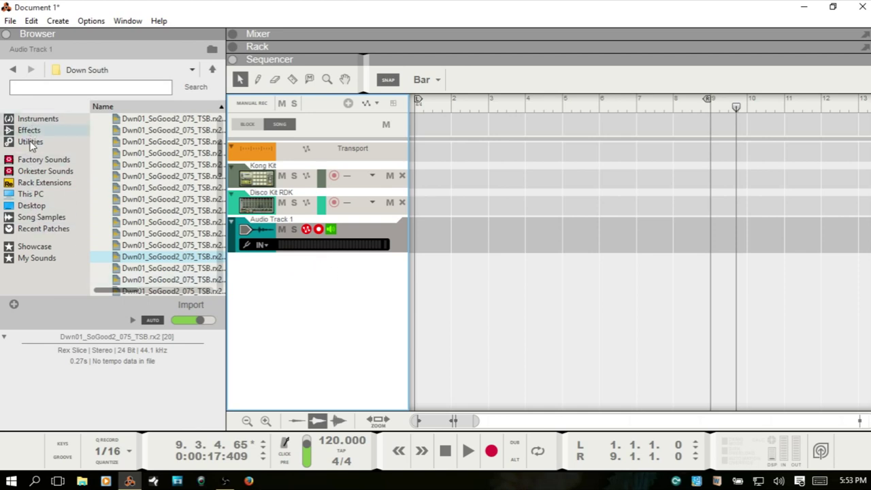
pyautogui.click(32, 206)
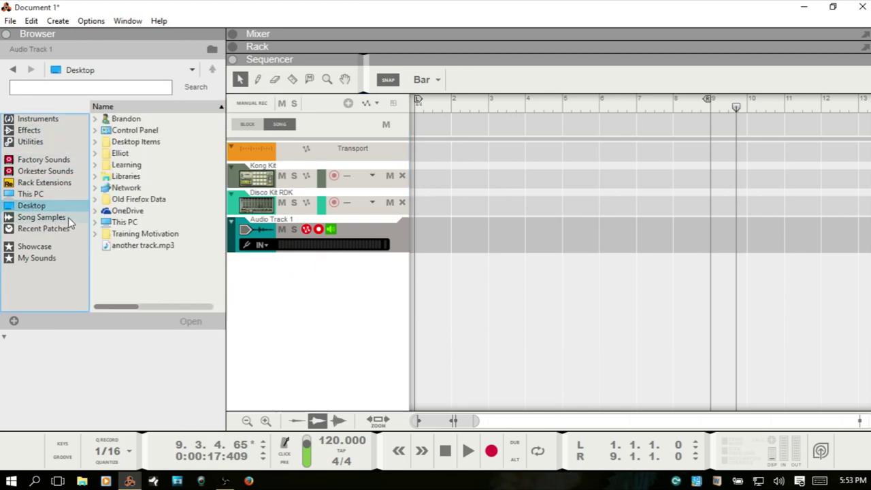
pyautogui.click(123, 246)
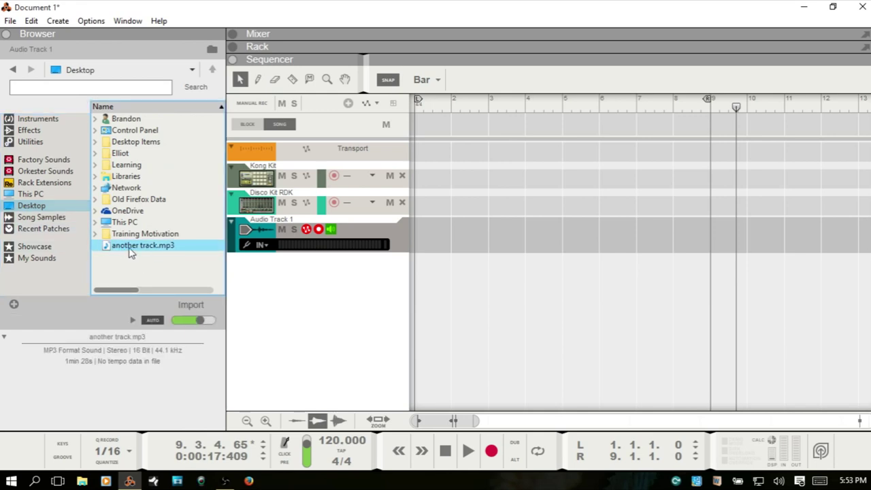
pyautogui.moveTo(131, 252); pyautogui.dragTo(448, 232)
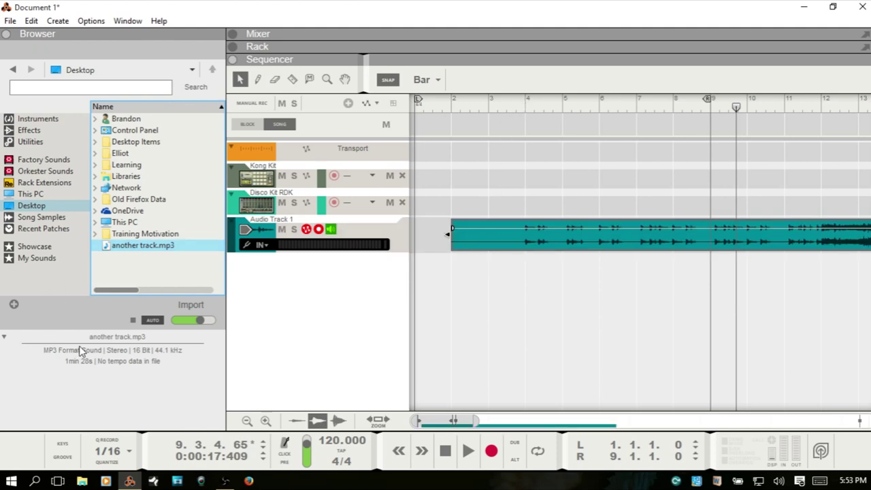
# - Preview another track.mp3, then play the song from near bar 4 and jump to bar 11
pyautogui.click(133, 320)
pyautogui.click(133, 321)
pyautogui.click(534, 106)
pyautogui.press('space')
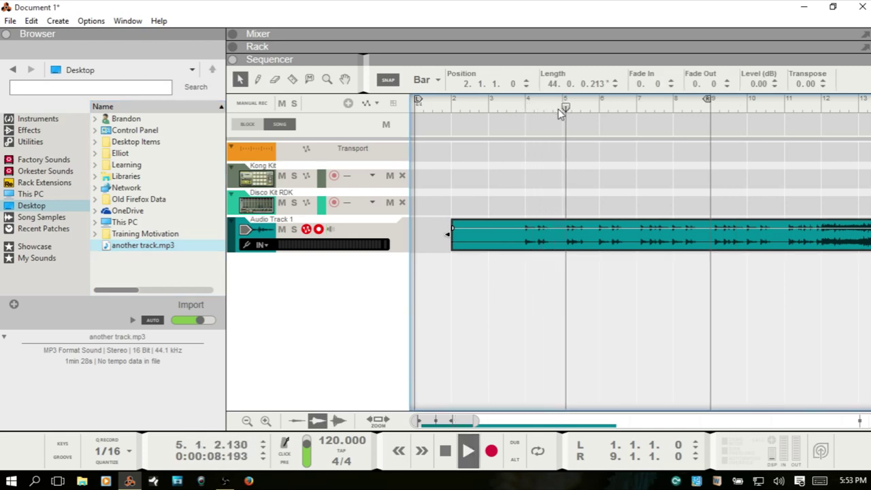
pyautogui.click(784, 103)
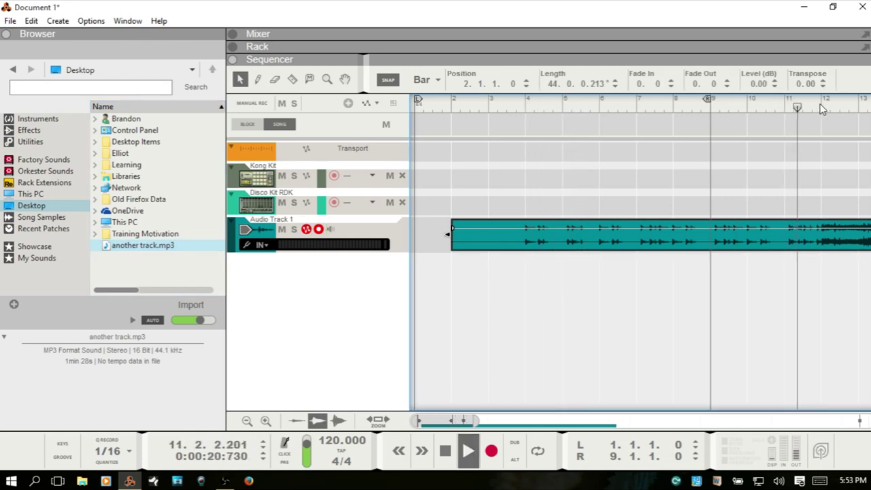
# - Stop playback and move the another track.mp3 clip to start at bar 1
pyautogui.moveTo(448, 418); pyautogui.dragTo(478, 418)
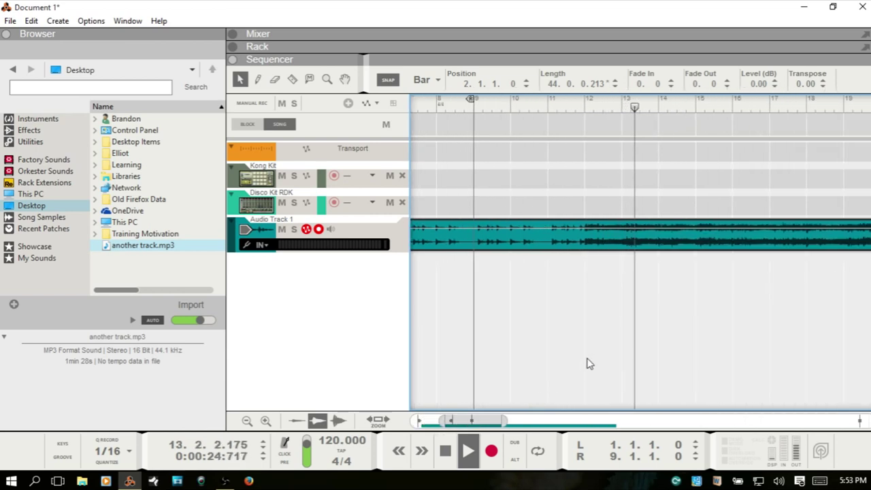
pyautogui.moveTo(469, 423); pyautogui.dragTo(445, 421)
pyautogui.press('space')
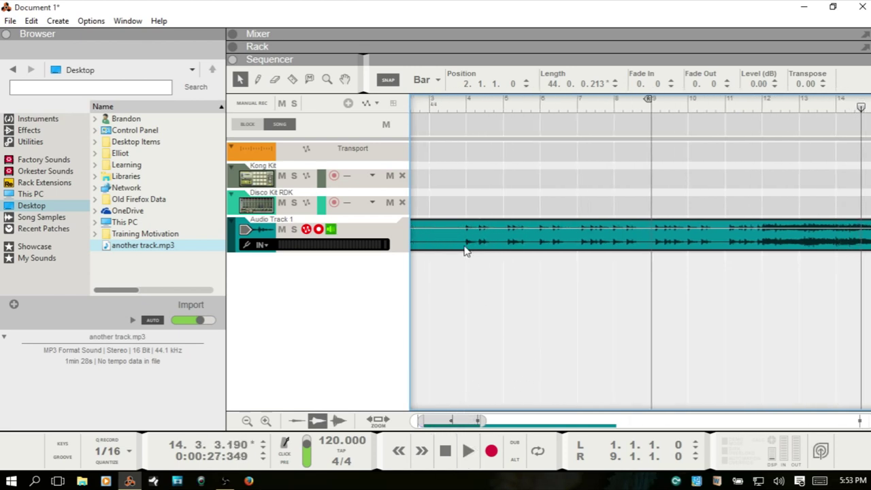
pyautogui.moveTo(449, 421); pyautogui.dragTo(433, 420)
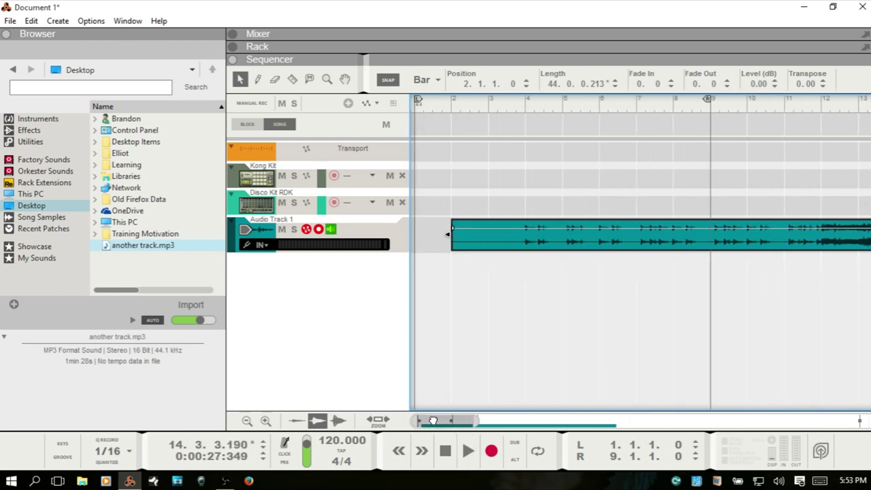
pyautogui.moveTo(589, 236); pyautogui.dragTo(529, 243)
# - Cut the audio clip with the Razor at bars 3 and 8
pyautogui.press('r')
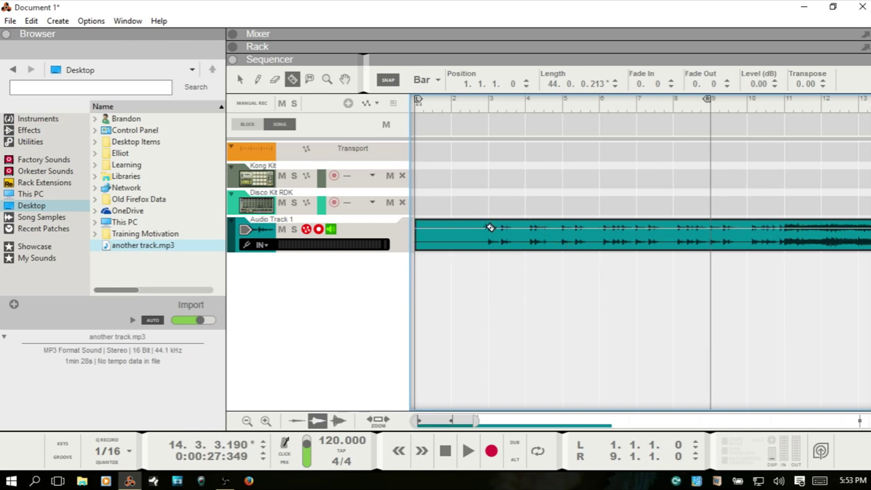
pyautogui.click(489, 233)
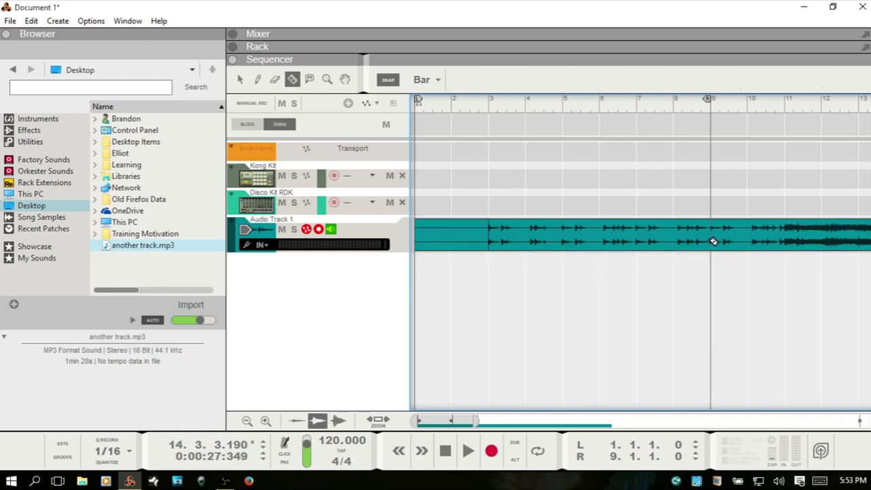
pyautogui.click(674, 235)
# - Delete the sections before bar 3 and after bar 8, and open the remaining clip for editing
pyautogui.press('q')
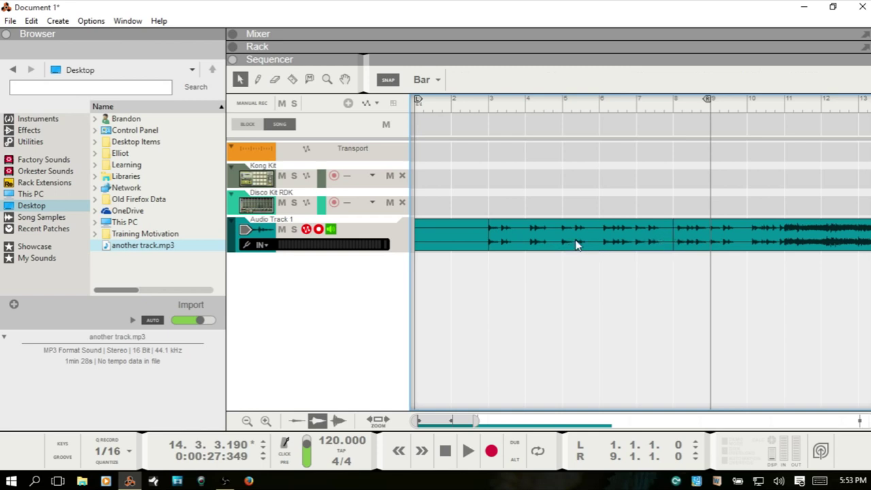
pyautogui.click(577, 245)
pyautogui.click(467, 246)
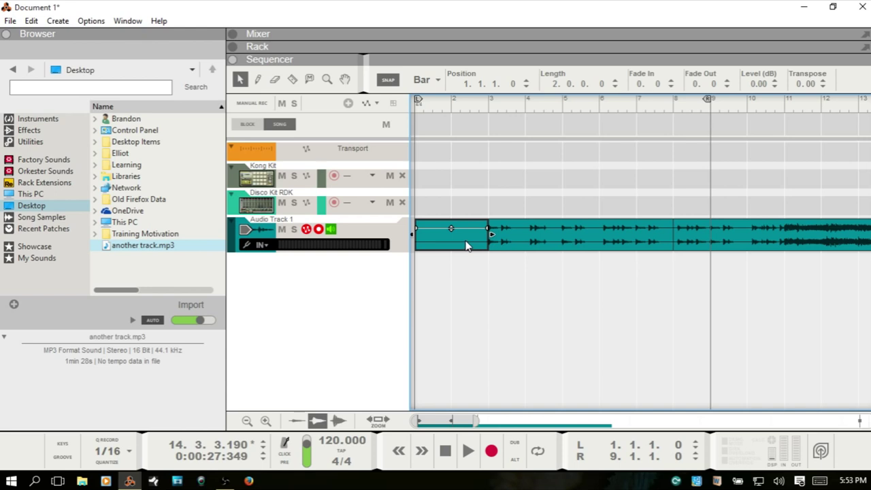
pyautogui.press('Delete')
pyautogui.click(734, 247)
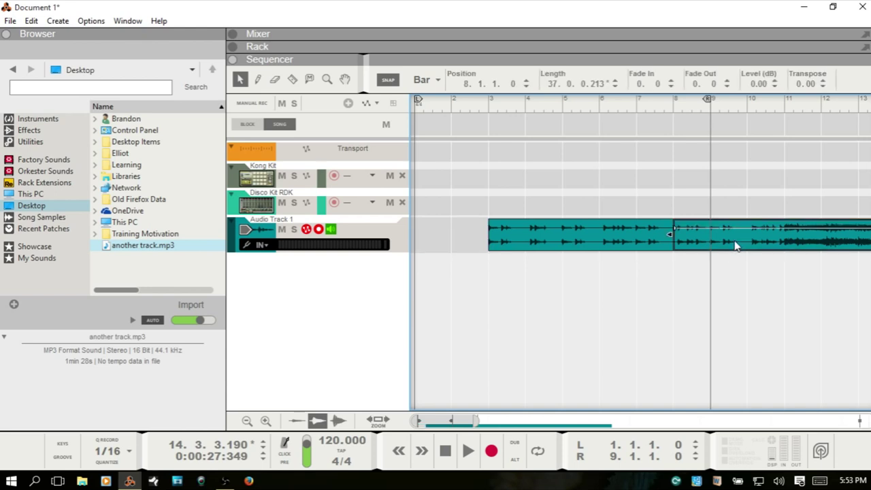
pyautogui.press('Delete')
pyautogui.click(554, 233)
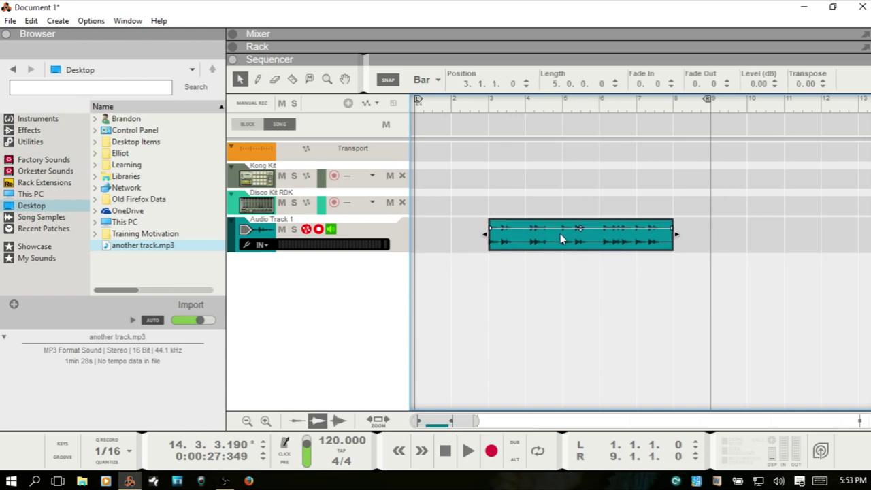
pyautogui.doubleClick(570, 244)
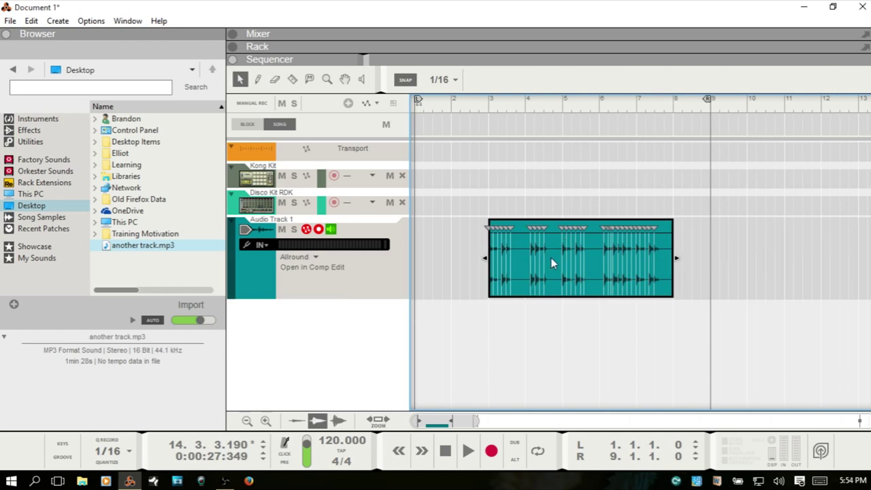
# - Bounce the clip to a REX loop, then show the rack scrolled up to Kong
pyautogui.rightClick(551, 261)
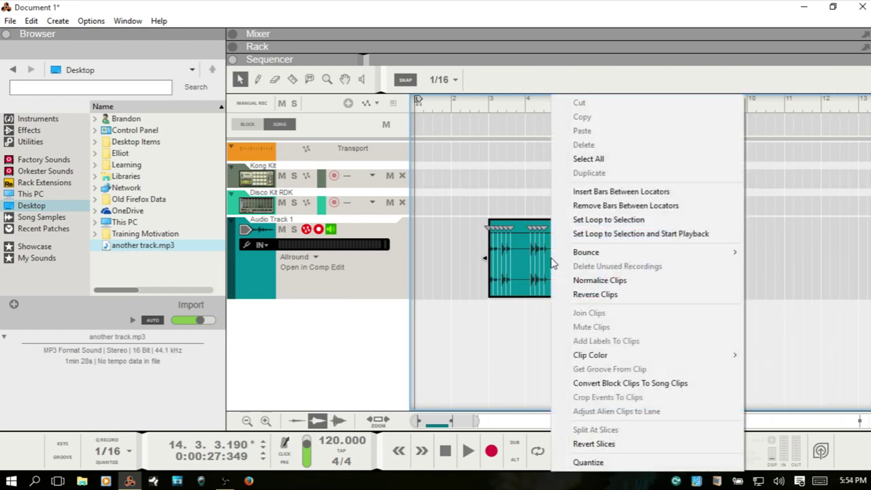
pyautogui.moveTo(581, 253)
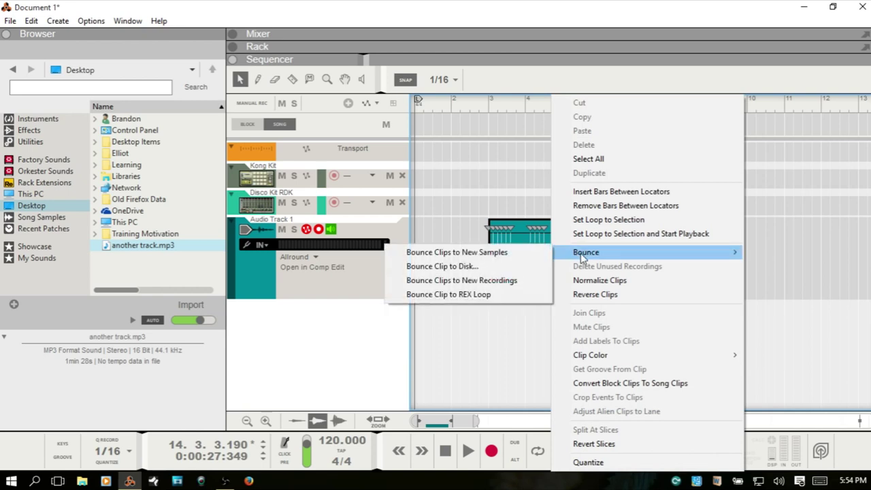
pyautogui.click(488, 294)
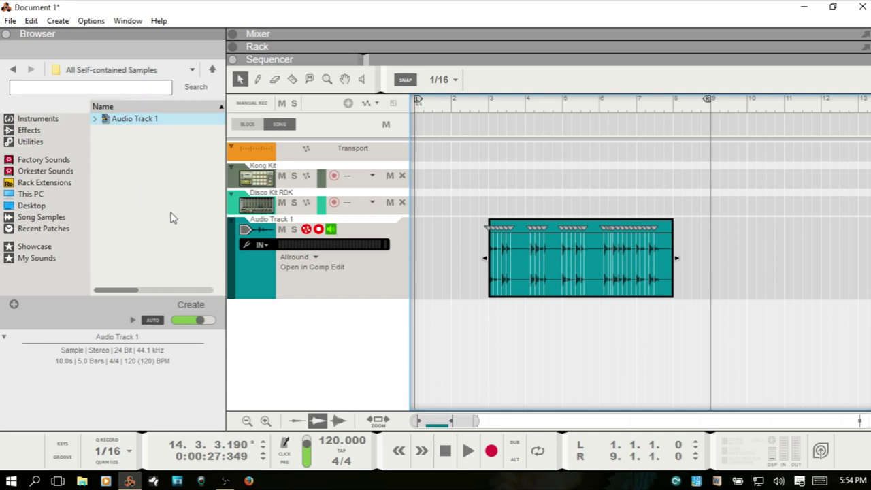
pyautogui.press('F6')
pyautogui.scroll(5, 370, 217)
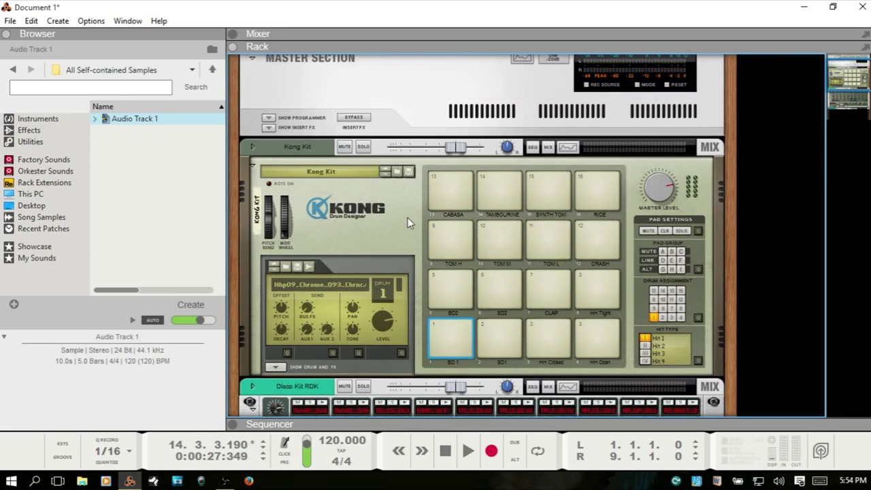
# - Open Kong Kit's drum patch browser at Song Samples > All Self-contained Samples
pyautogui.click(383, 213)
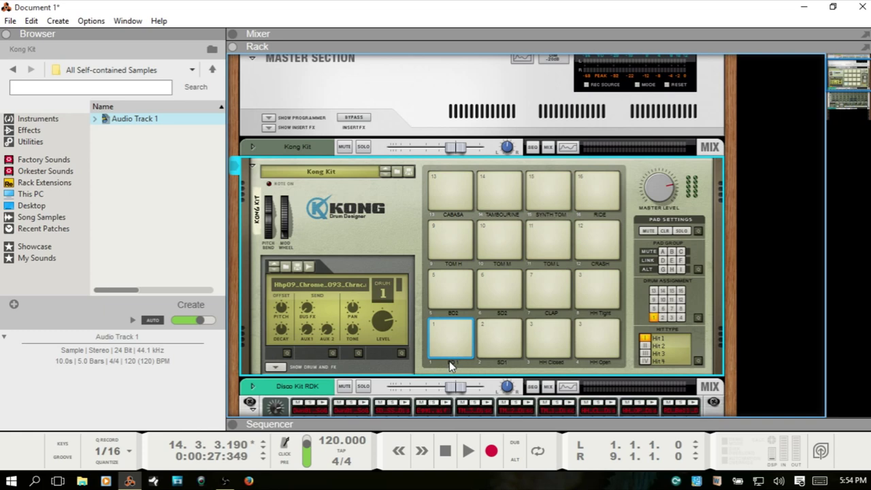
pyautogui.click(286, 266)
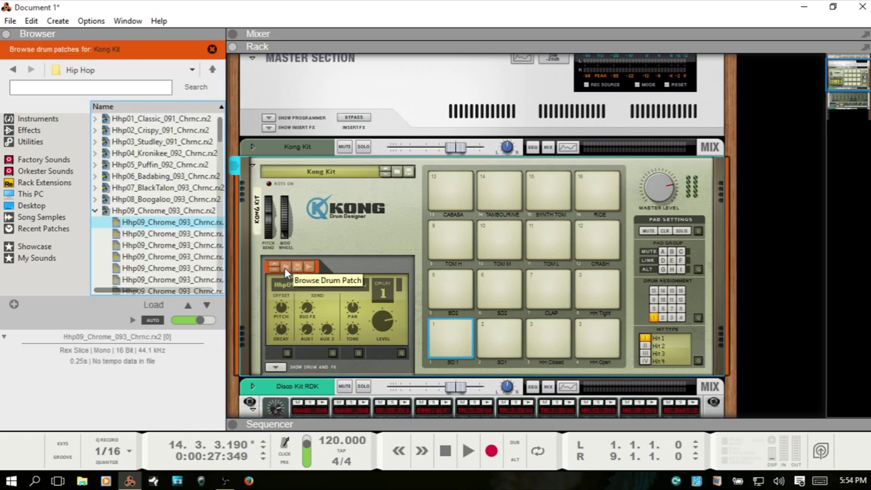
pyautogui.click(40, 217)
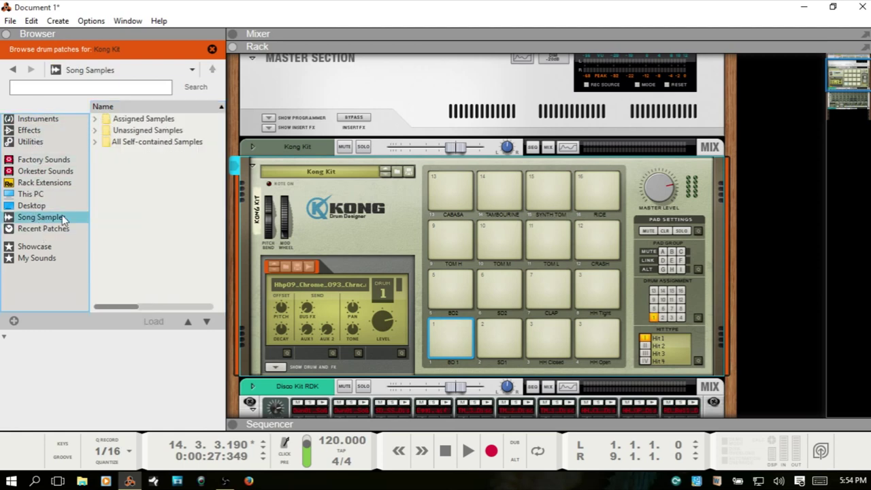
pyautogui.doubleClick(133, 143)
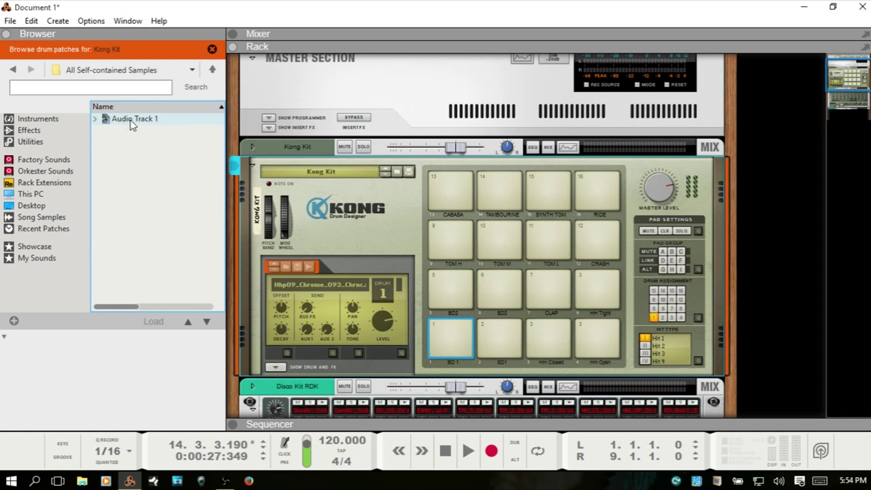
# - Expand the Audio Track 1 REX loop and step through its slices [0] to [12]
pyautogui.click(96, 119)
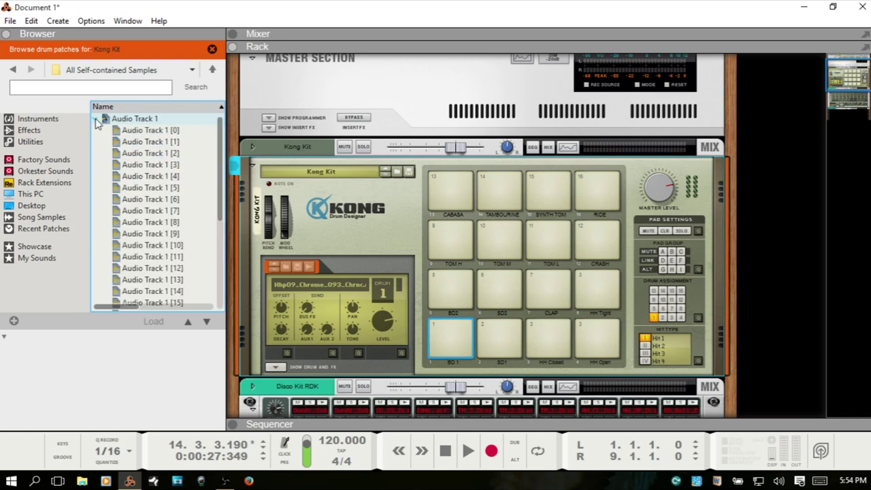
pyautogui.click(136, 133)
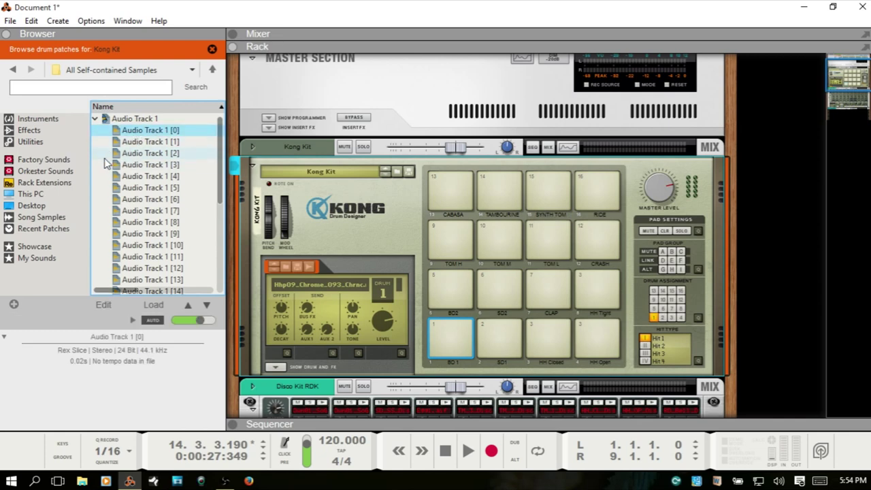
pyautogui.press('Down')
pyautogui.press('Down')
pyautogui.press('Down')
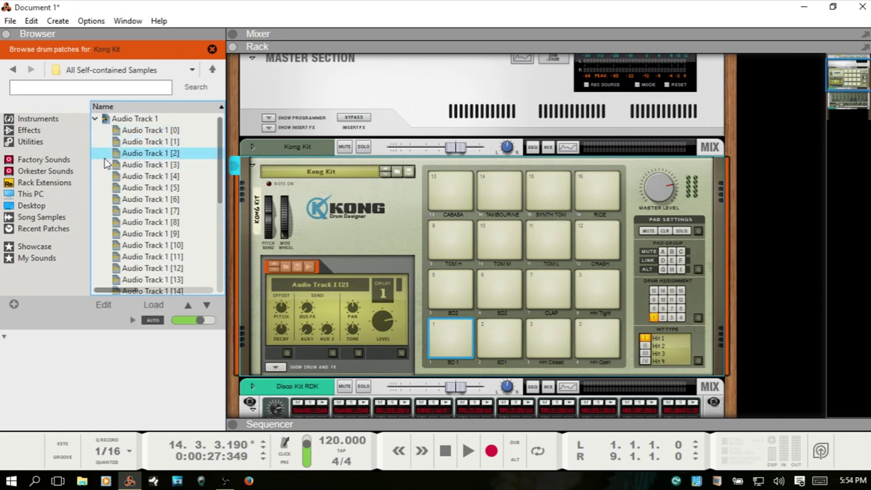
pyautogui.press('Down')
pyautogui.press('Down')
pyautogui.press('Down')
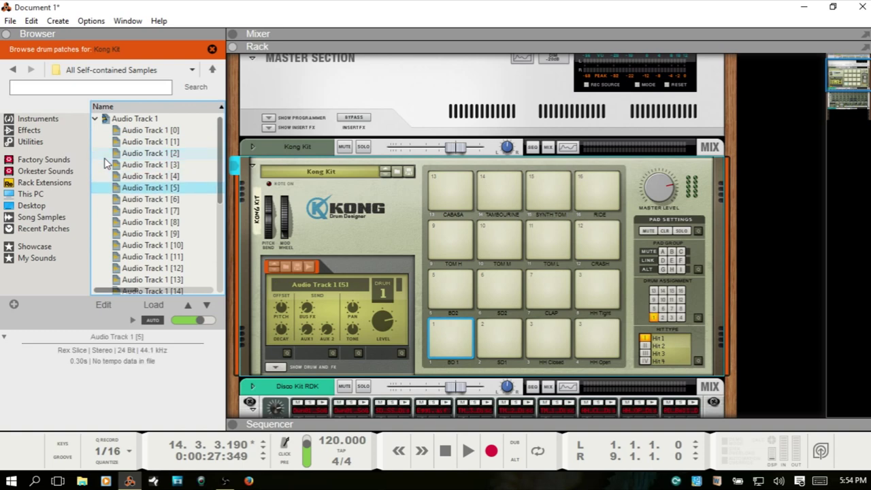
pyautogui.press('Down')
pyautogui.press('Down')
pyautogui.press('Down')
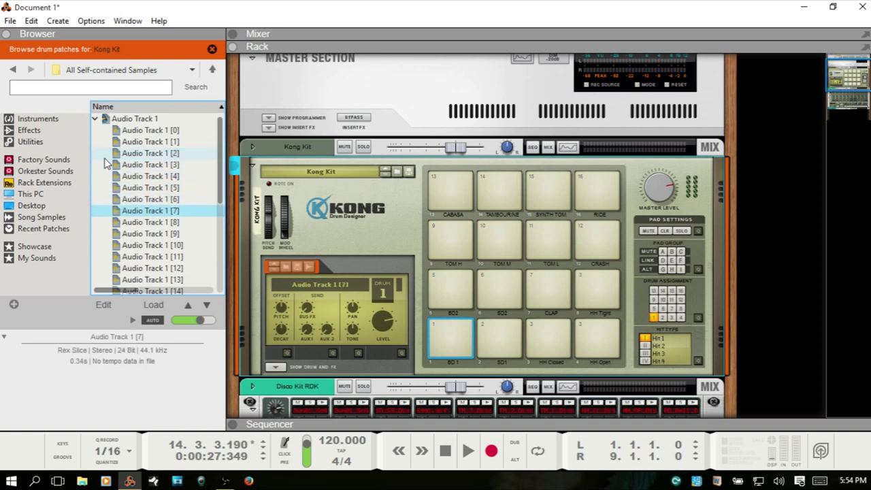
pyautogui.press('Down')
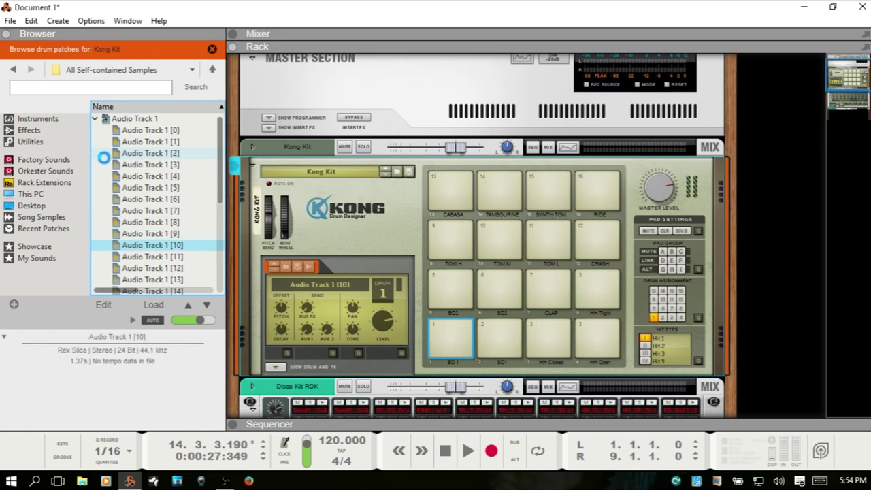
pyautogui.press('Down')
pyautogui.press('Down')
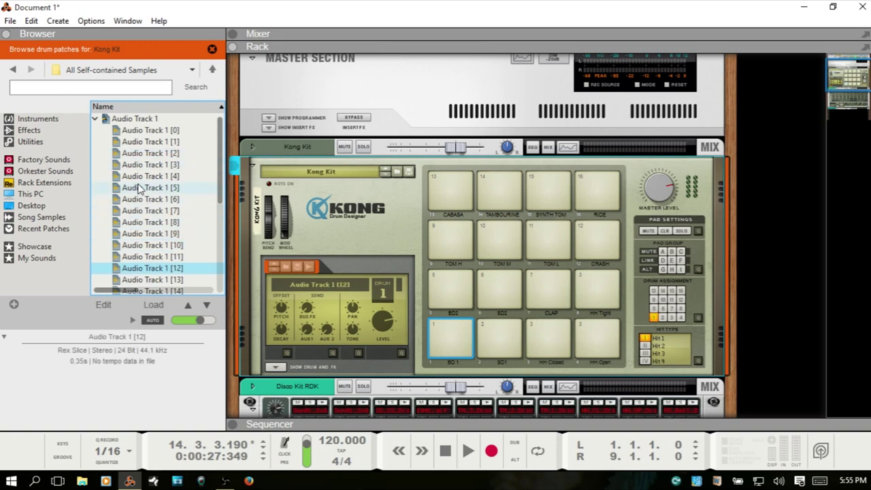
pyautogui.press('Up')
pyautogui.press('Up')
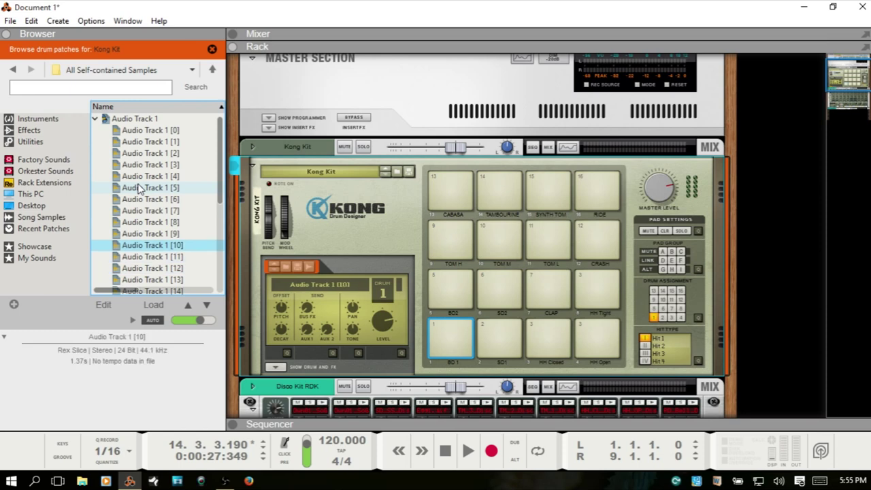
pyautogui.press('Down')
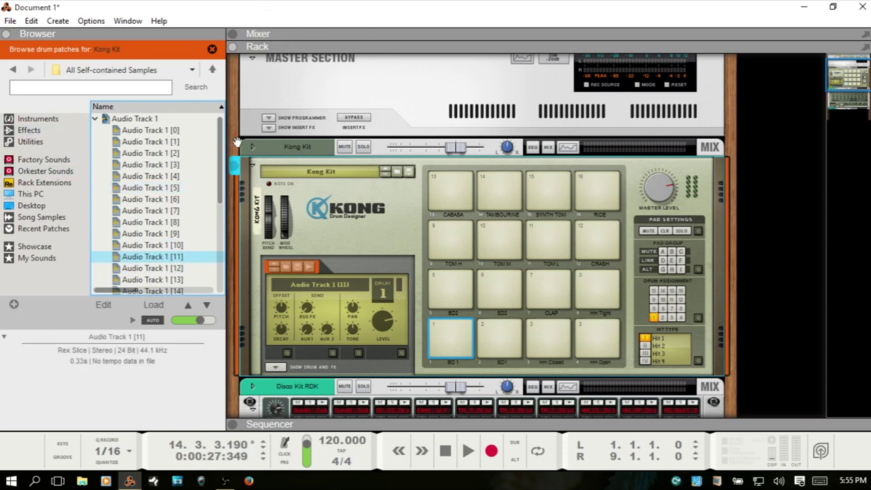
# - Audition Audio Track 1 slices [13] through [19]
pyautogui.scroll(-2, 166, 211)
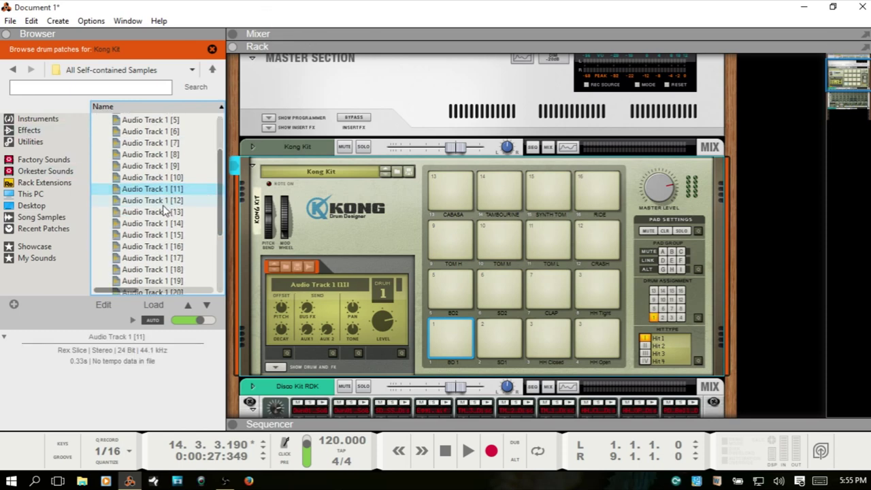
pyautogui.click(139, 246)
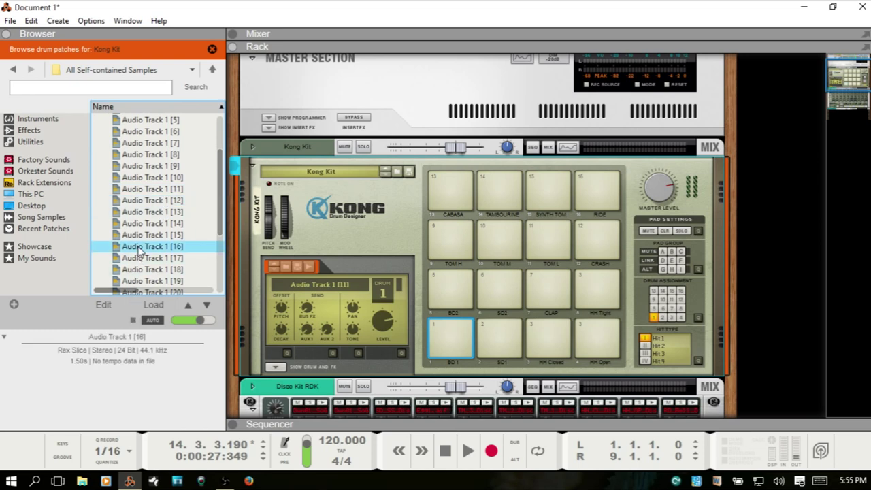
pyautogui.click(147, 235)
pyautogui.click(151, 215)
pyautogui.click(150, 227)
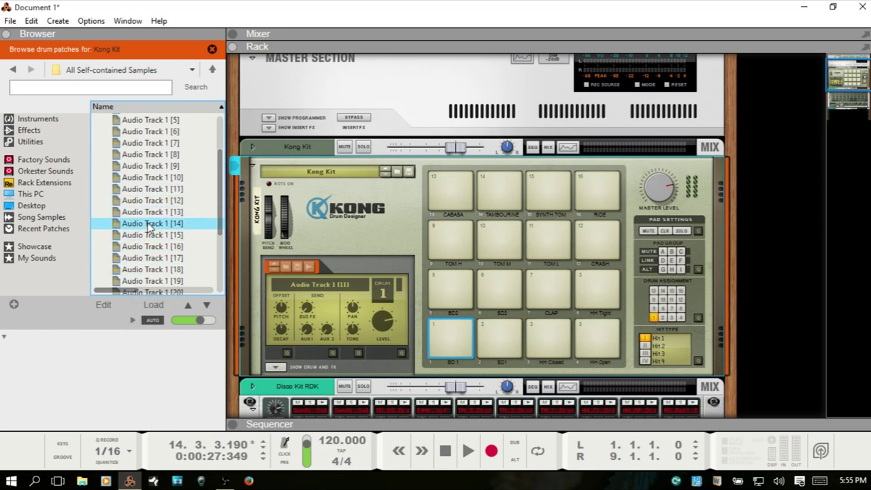
pyautogui.click(145, 234)
pyautogui.click(144, 247)
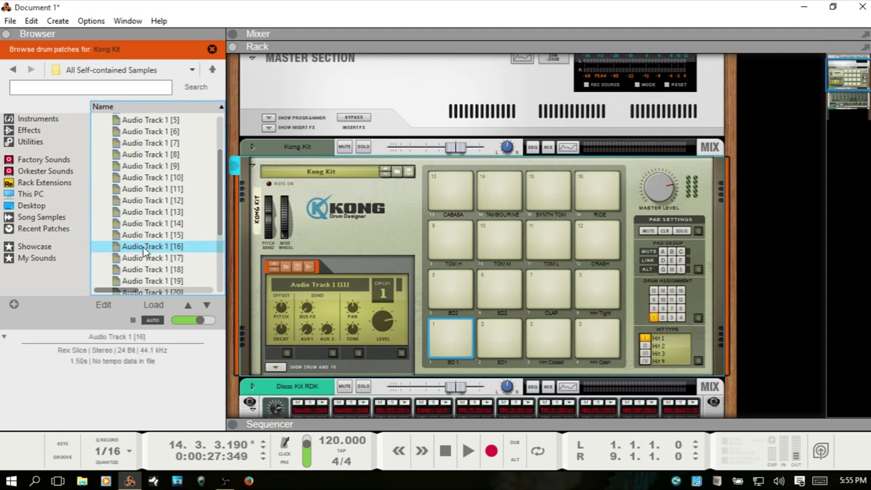
pyautogui.click(142, 257)
pyautogui.scroll(-1, 142, 257)
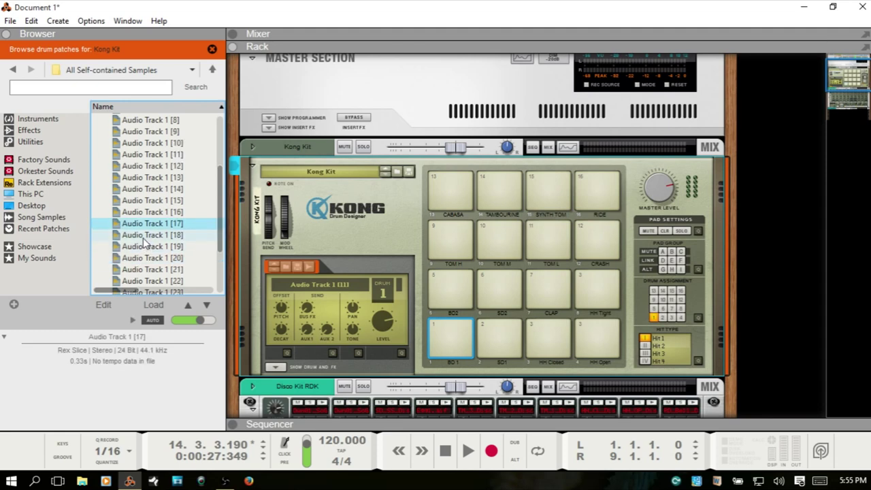
pyautogui.click(143, 236)
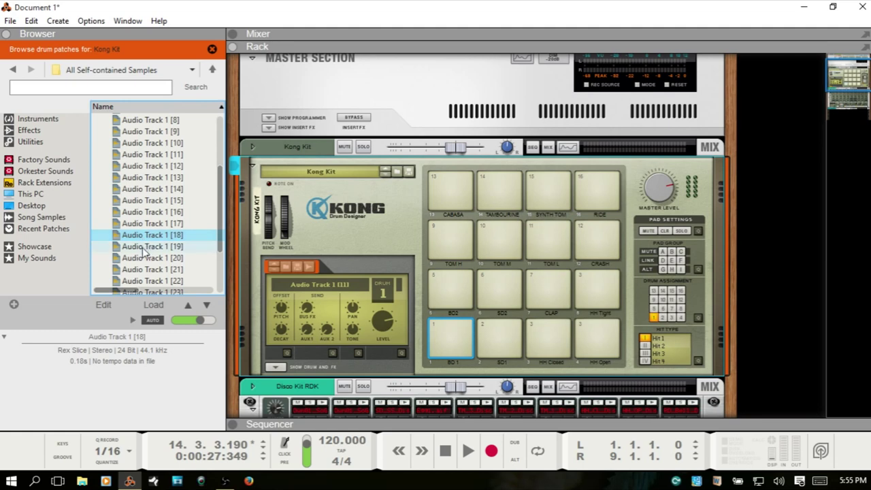
pyautogui.click(144, 246)
# - Compare slices [24] to [26] and settle on Audio Track 1 [25] for Kong drum 1
pyautogui.scroll(-2, 146, 249)
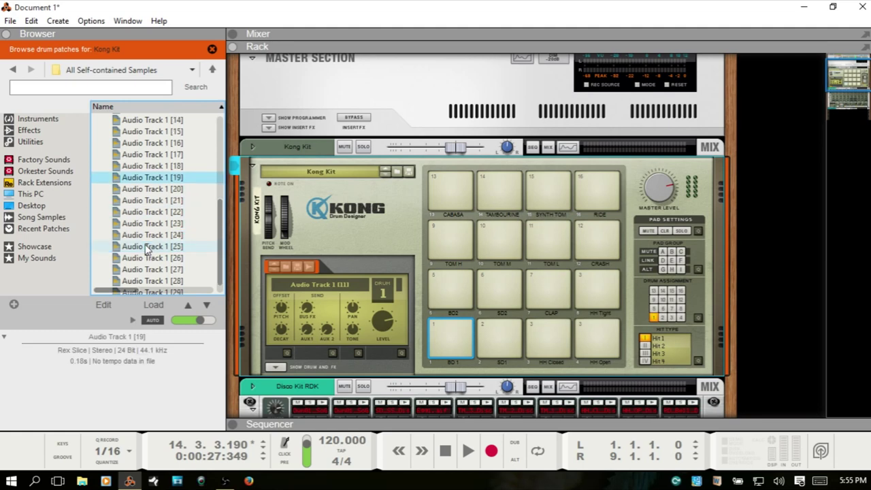
pyautogui.click(145, 246)
pyautogui.click(145, 238)
pyautogui.click(143, 246)
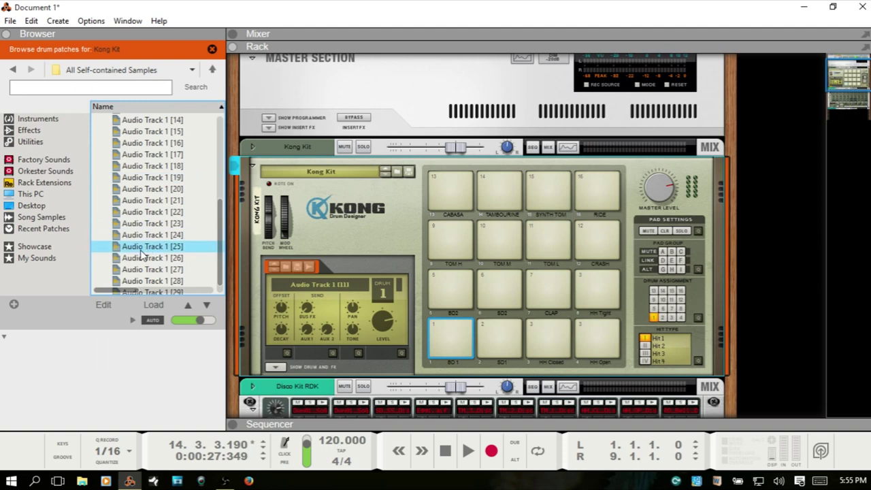
pyautogui.click(144, 257)
pyautogui.click(145, 249)
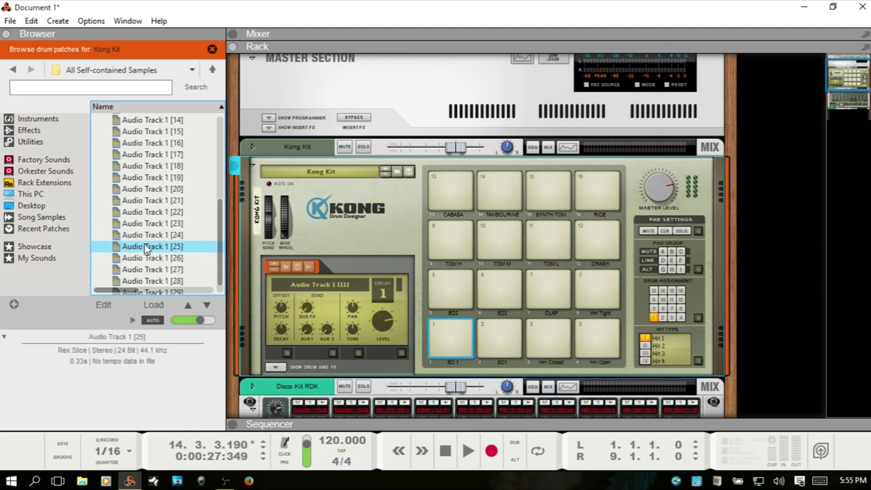
pyautogui.click(145, 236)
pyautogui.click(146, 250)
# - Audition slices [26] to [29] and load Audio Track 1 [29] onto Kong pad 1
pyautogui.click(443, 333)
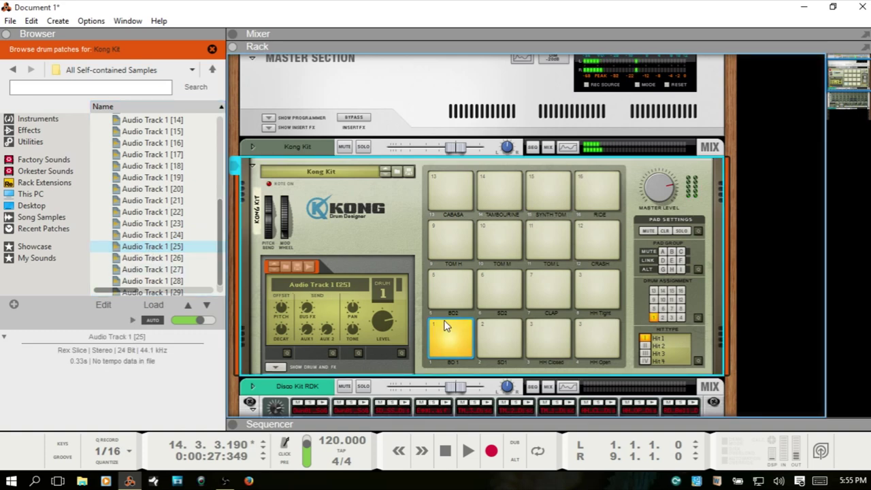
pyautogui.scroll(-1, 152, 249)
pyautogui.click(147, 246)
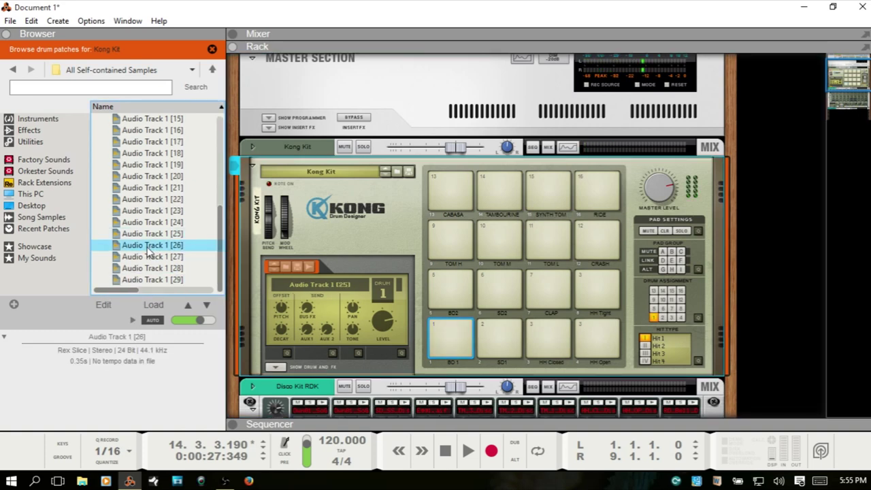
pyautogui.click(147, 257)
pyautogui.click(147, 269)
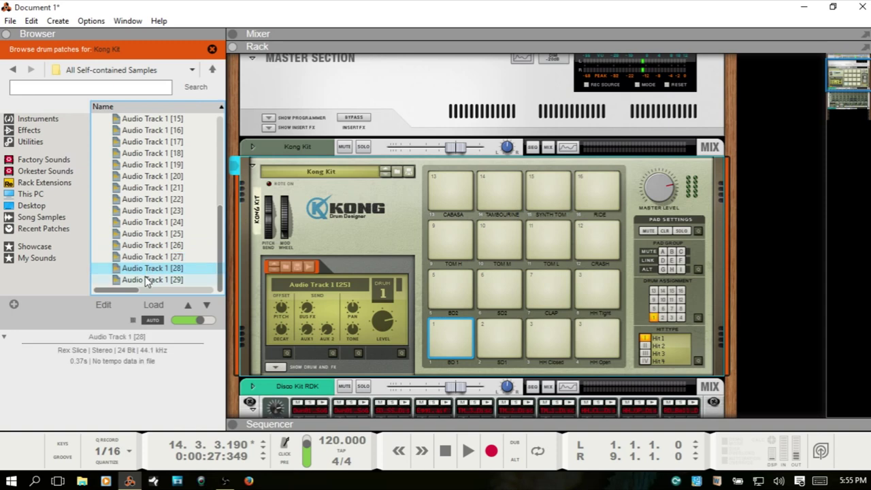
pyautogui.click(144, 279)
pyautogui.moveTo(139, 279); pyautogui.dragTo(431, 337)
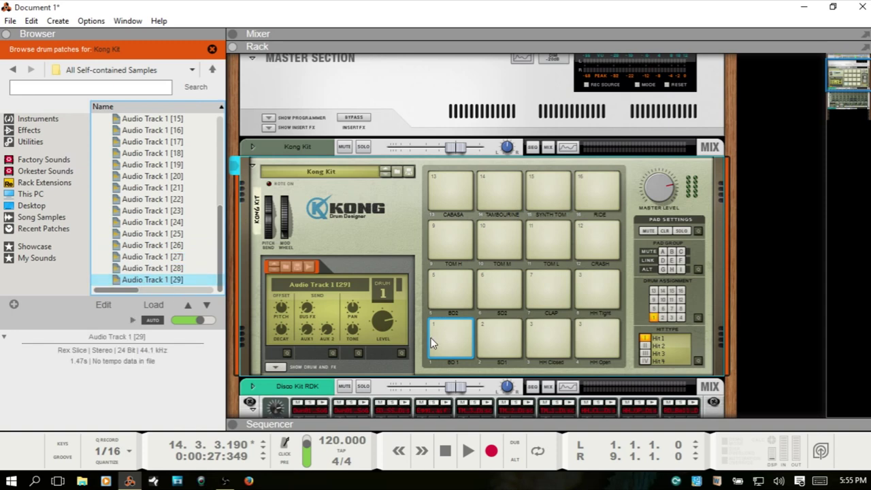
# - Step back through slices [24] to [20] and put Audio Track 1 [20] on pad 1
pyautogui.click(148, 222)
pyautogui.click(148, 212)
pyautogui.click(147, 199)
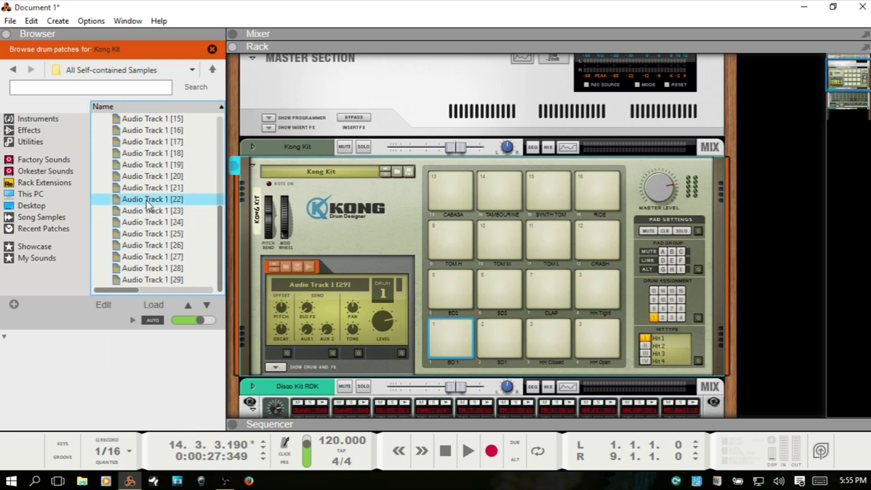
pyautogui.click(147, 189)
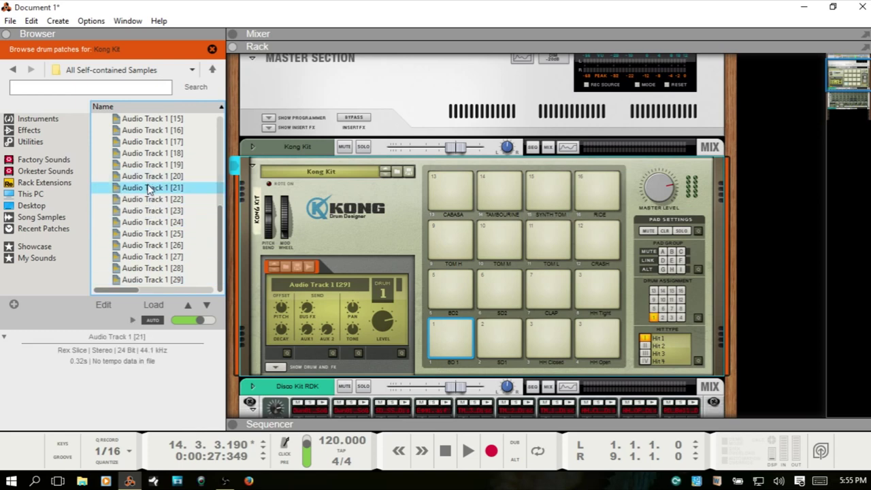
pyautogui.click(149, 177)
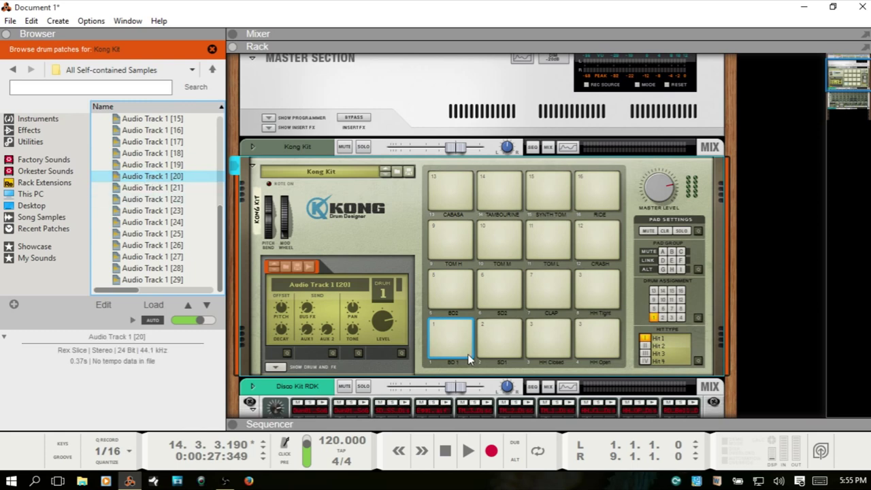
# - Load Audio Track 1 [5] onto Kong pad 2 from All Self-contained Samples and test it
pyautogui.click(497, 362)
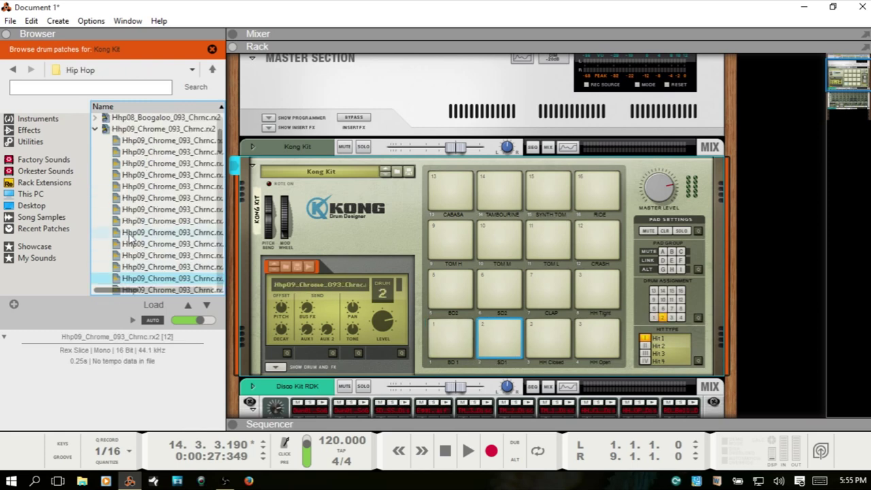
pyautogui.click(38, 218)
pyautogui.doubleClick(141, 142)
pyautogui.click(134, 120)
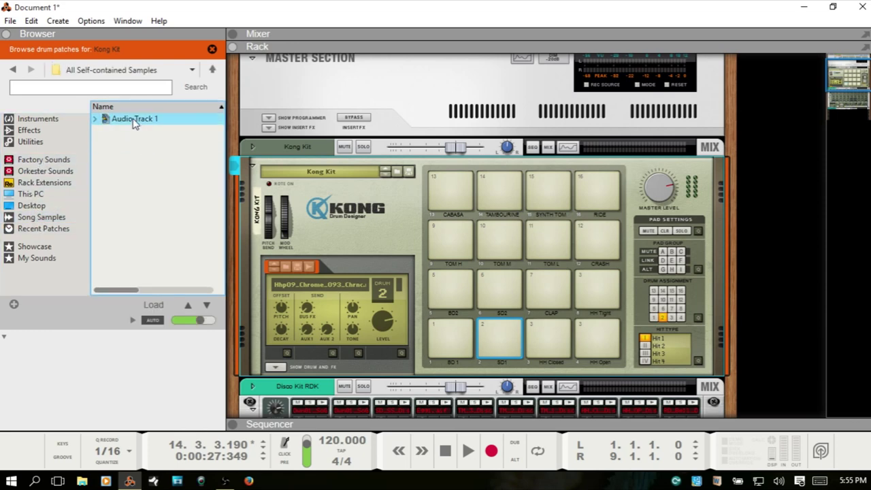
pyautogui.click(95, 119)
pyautogui.click(144, 199)
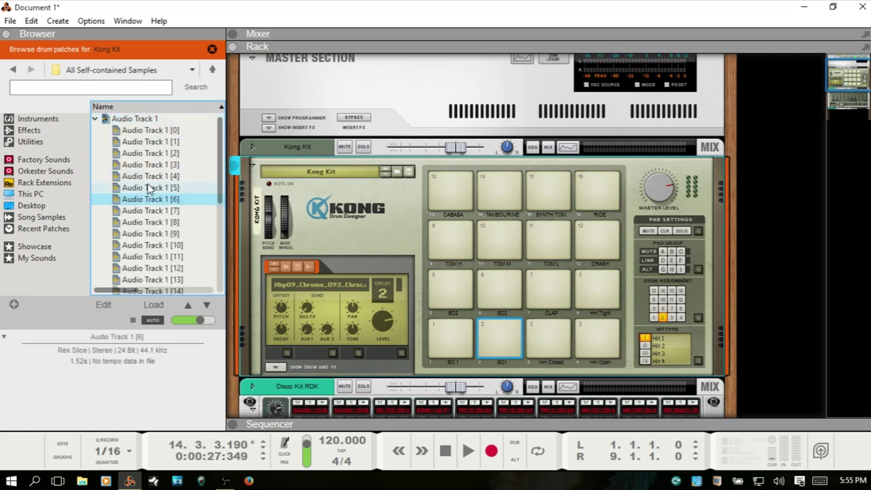
pyautogui.click(151, 188)
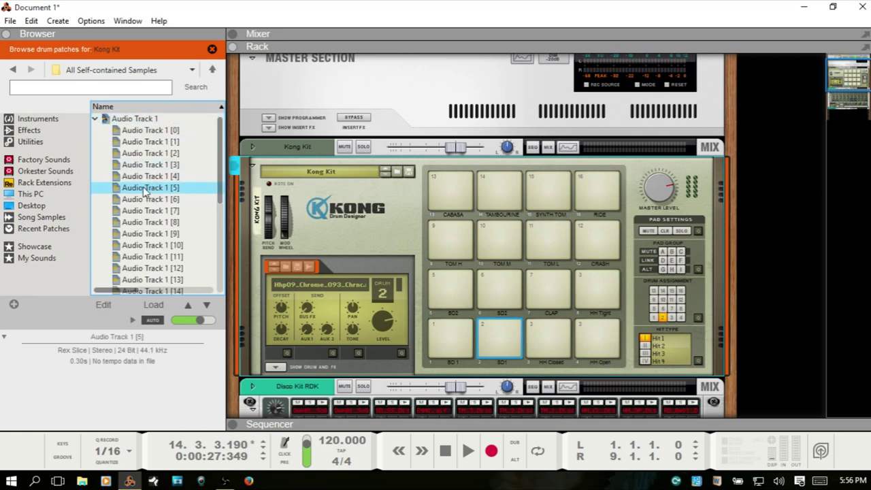
pyautogui.doubleClick(144, 190)
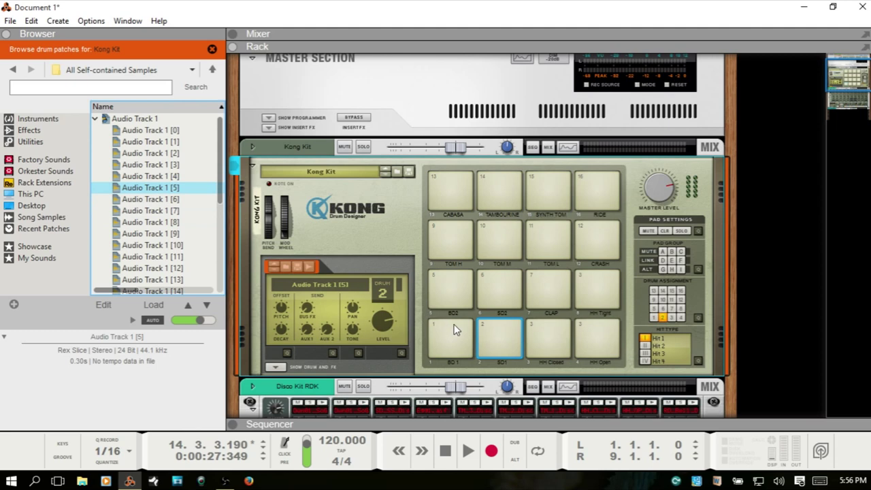
pyautogui.click(497, 330)
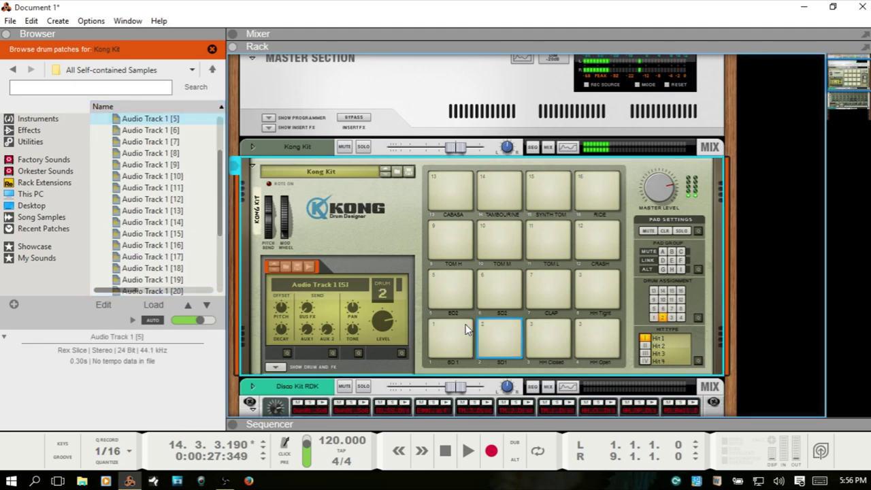
pyautogui.click(469, 333)
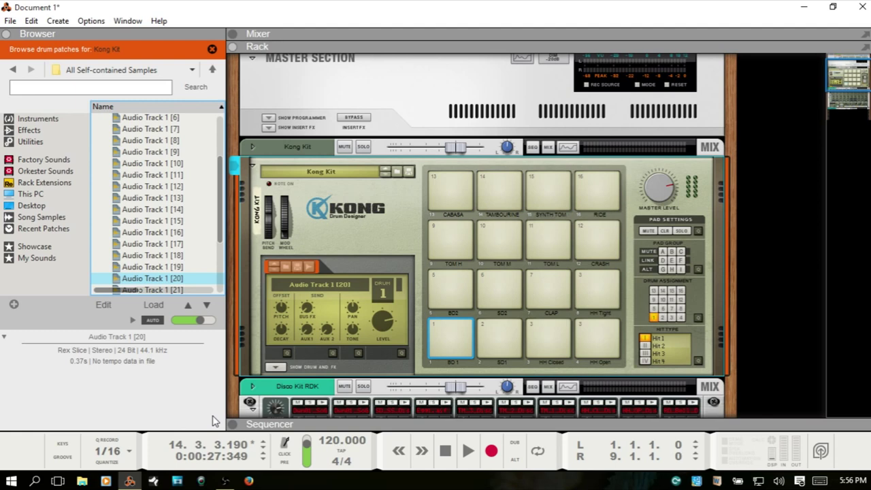
# - Remove one slice marker from the Audio Track 1 clip, nudge another right, and exit clip editing
pyautogui.press('F6')
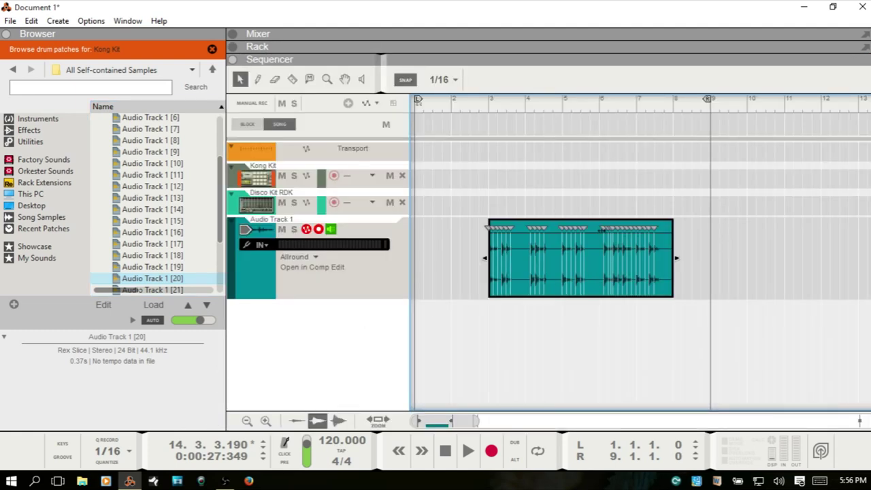
pyautogui.keyDown('ctrl'); pyautogui.scroll(4, 589, 315); pyautogui.keyUp('ctrl')
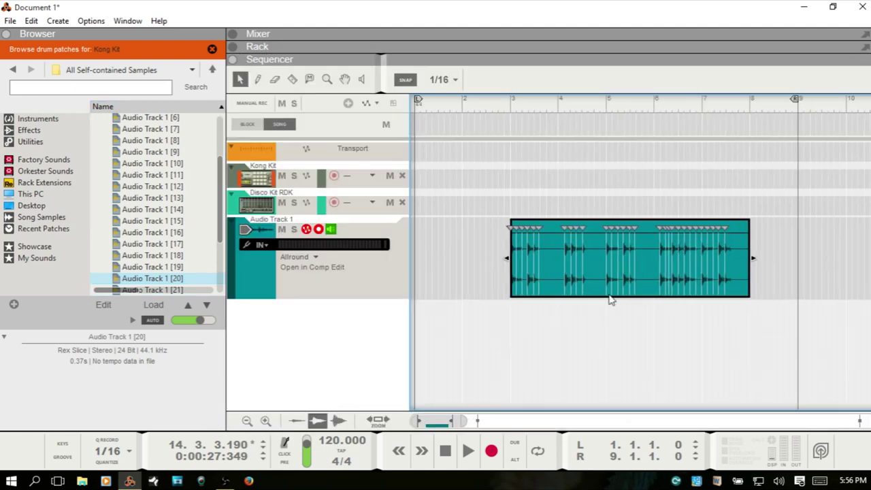
pyautogui.moveTo(440, 427)
pyautogui.mouseDown()
pyautogui.moveTo(460, 422)
pyautogui.moveTo(443, 421)
pyautogui.mouseUp()
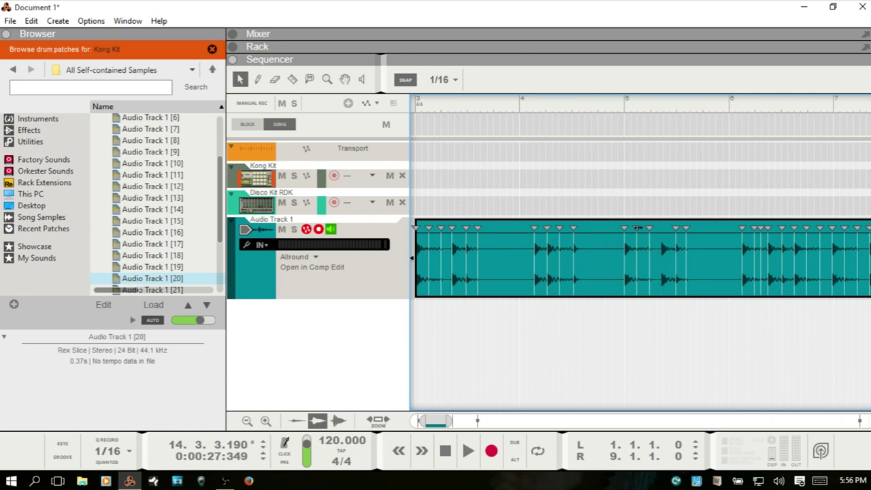
pyautogui.moveTo(637, 227); pyautogui.dragTo(641, 247)
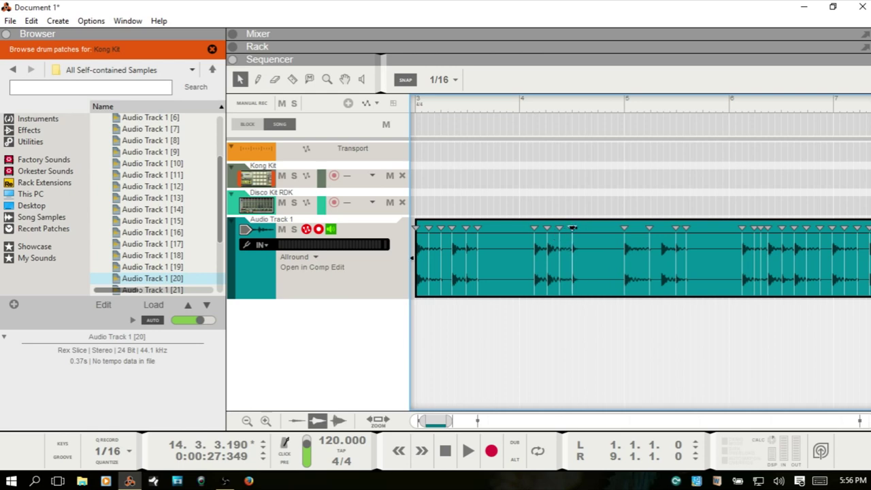
pyautogui.moveTo(572, 227)
pyautogui.mouseDown()
pyautogui.moveTo(585, 227)
pyautogui.moveTo(572, 228)
pyautogui.mouseUp()
pyautogui.doubleClick(563, 341)
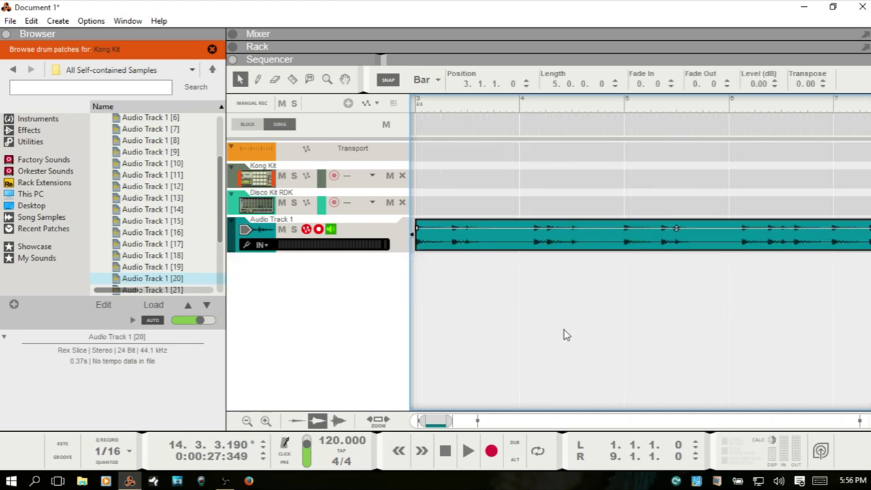